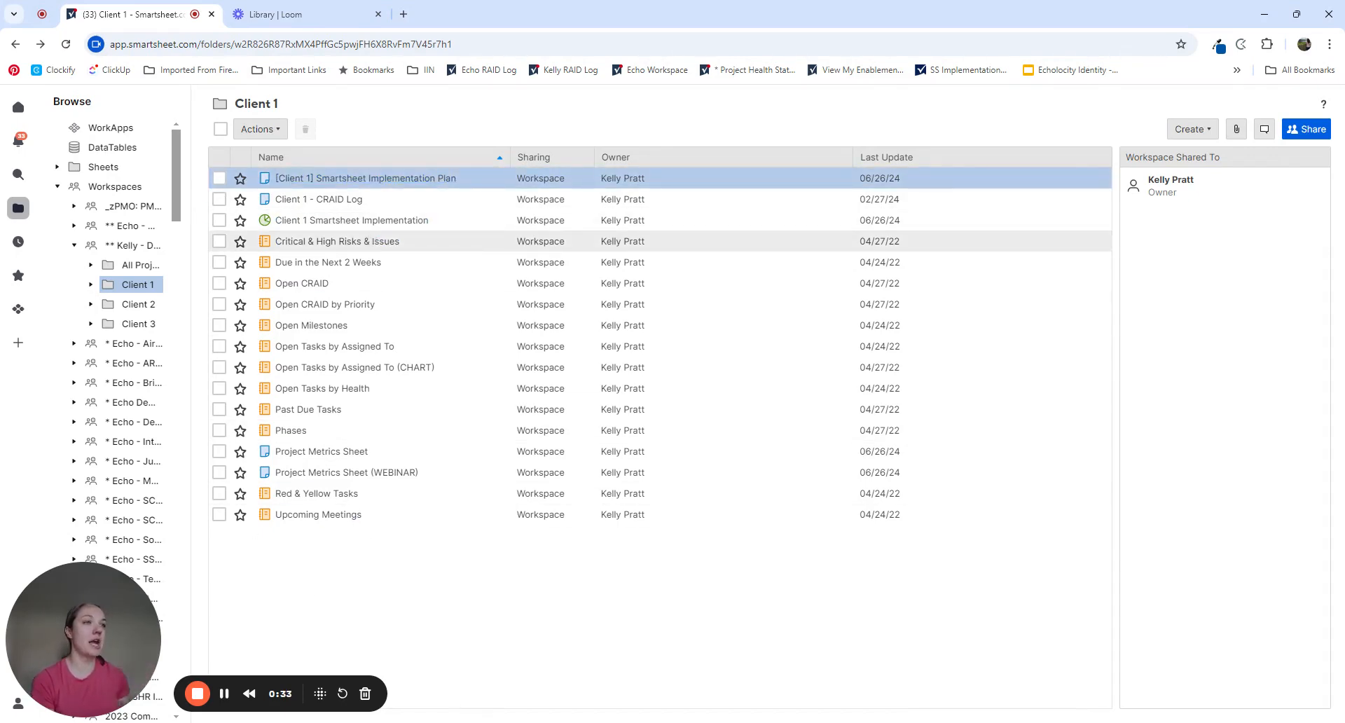
Create a row report named Past Due Tasks in the Client 1 folder, and open it with the side panel closed
click(1191, 129)
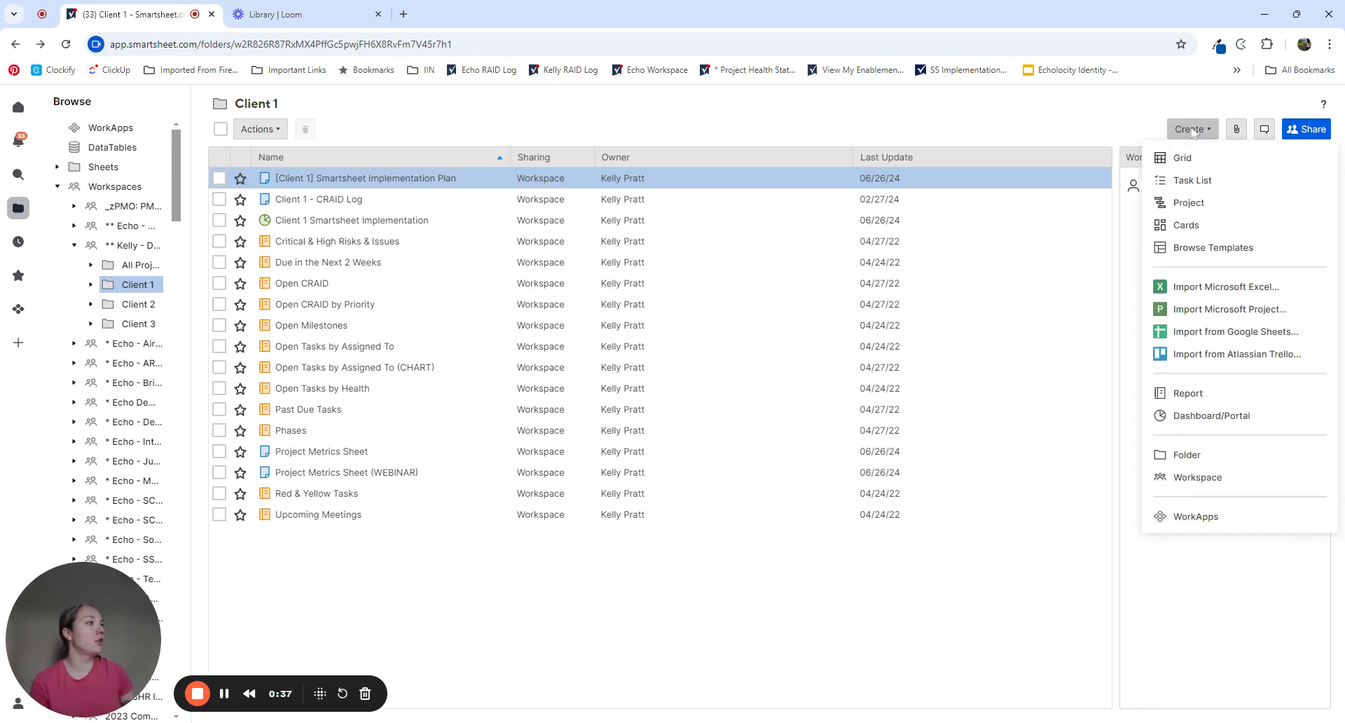
click(1188, 395)
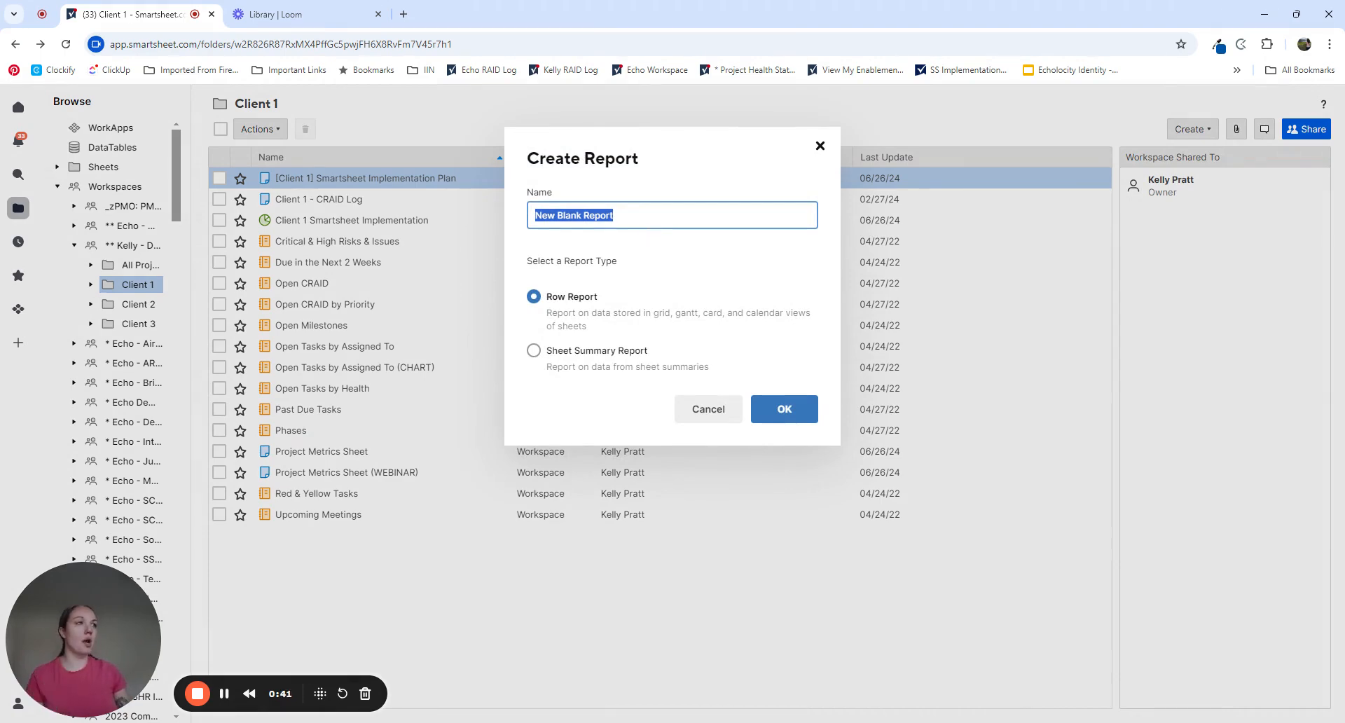
key(BackSpace)
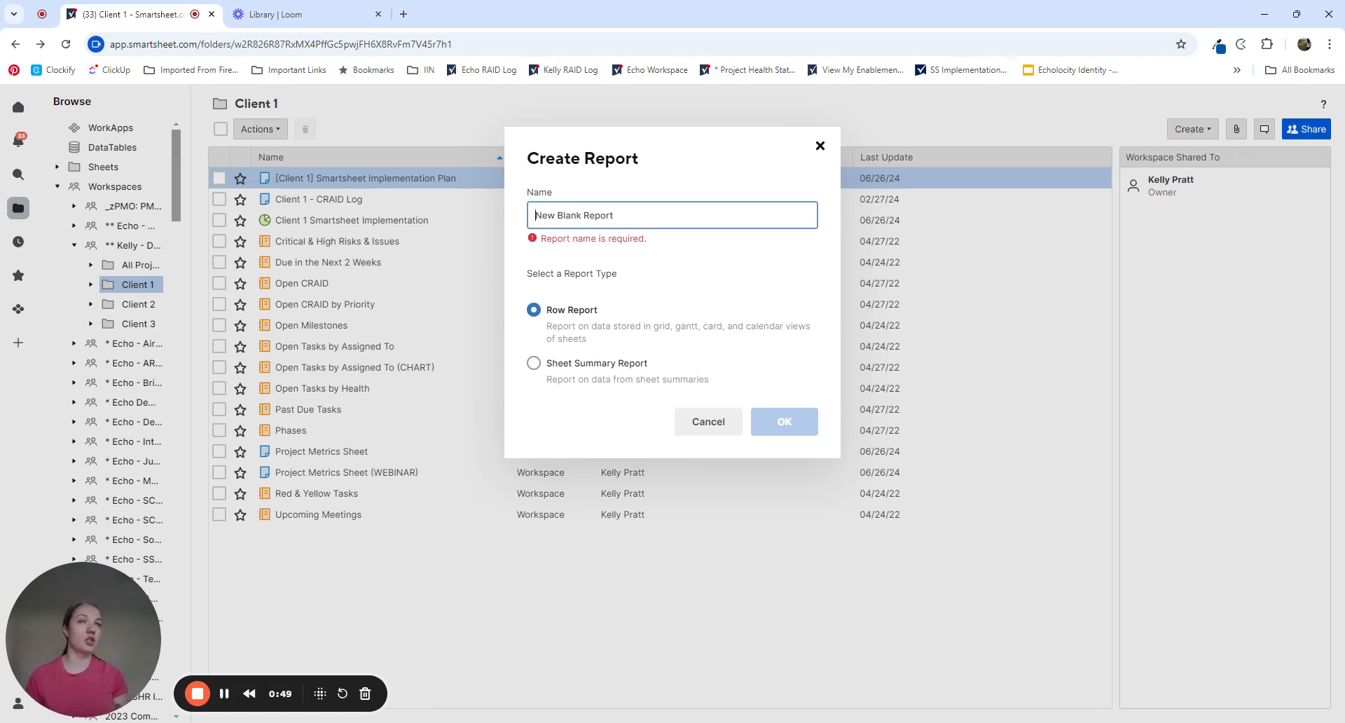
text(Past Due Tasks)
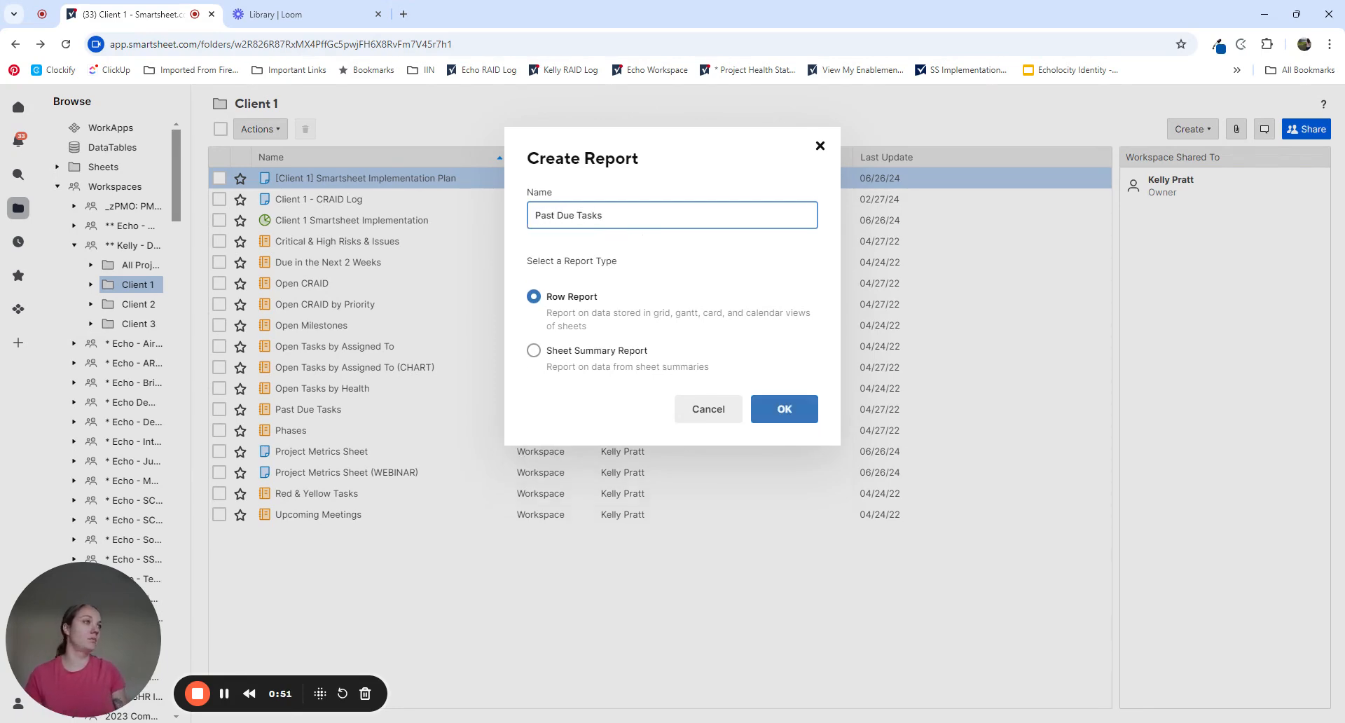
click(785, 413)
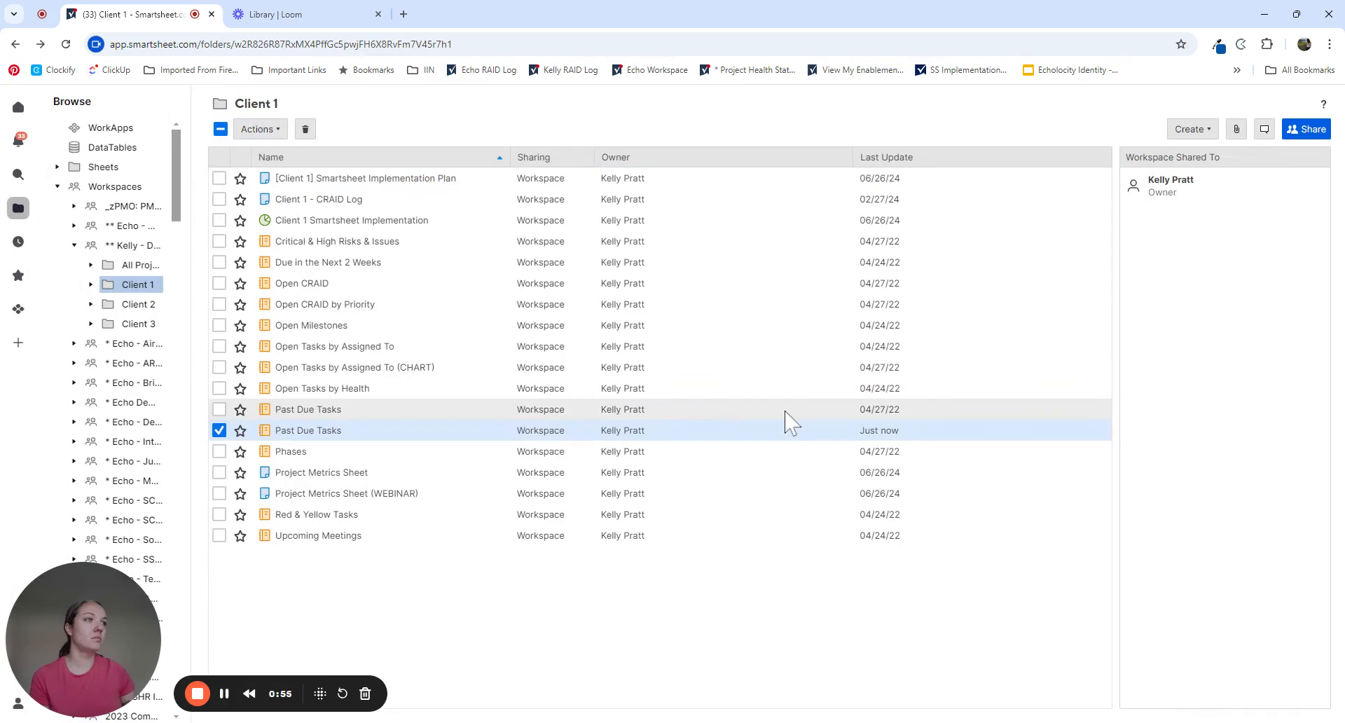
click(308, 430)
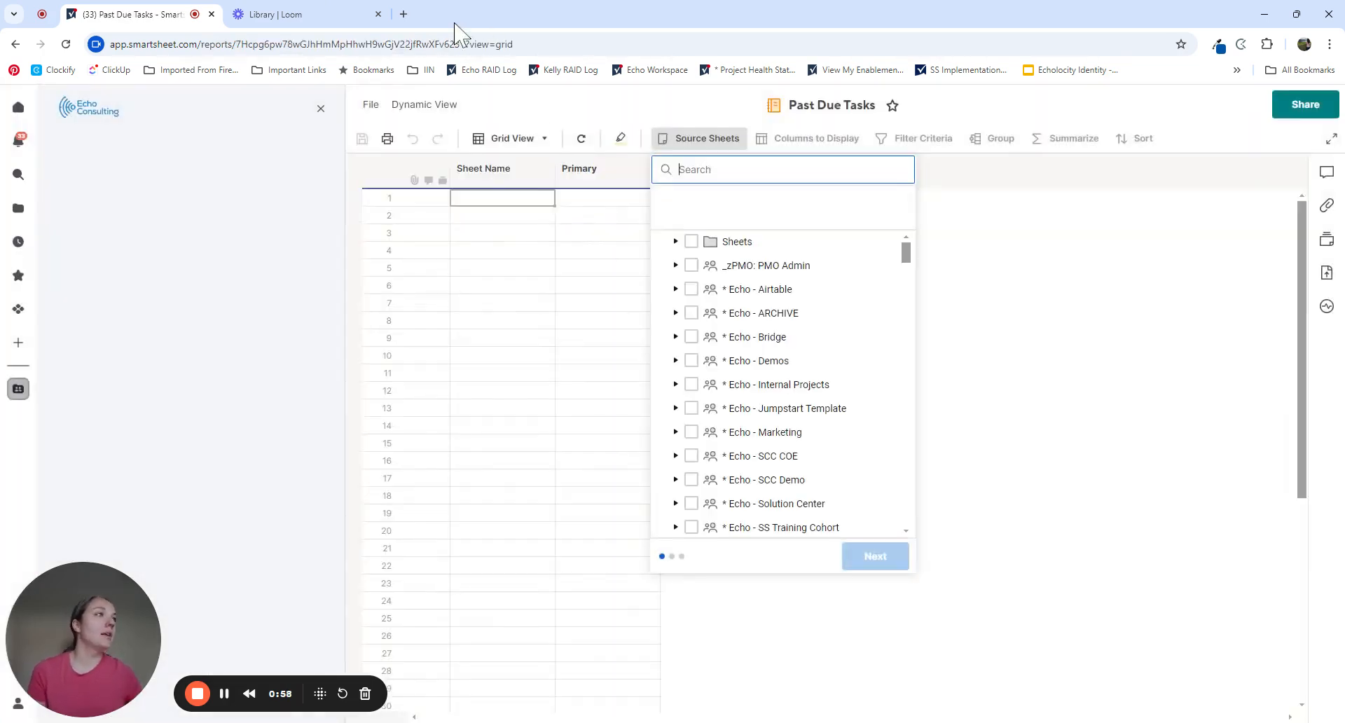
click(319, 110)
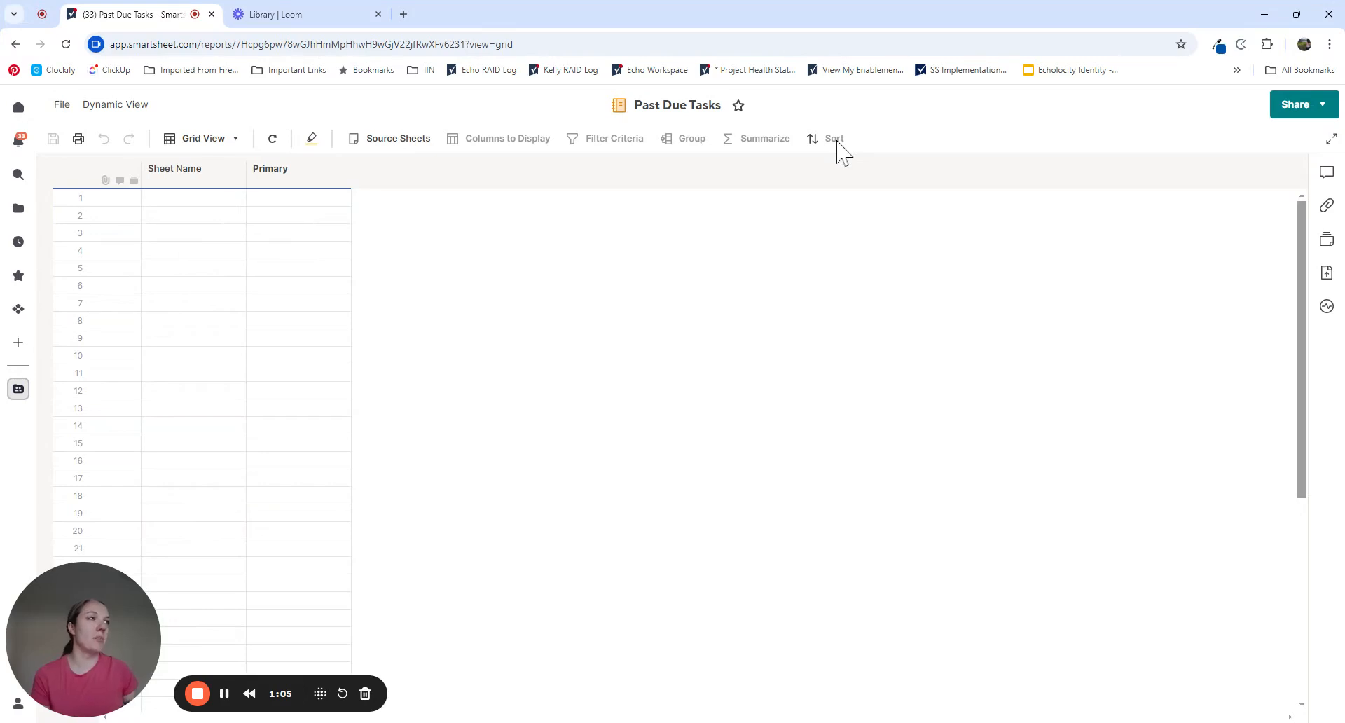
Set the [Client 1] Smartsheet Implementation Plan sheet from the demo workspace's Client 1 folder as the report's source
click(394, 139)
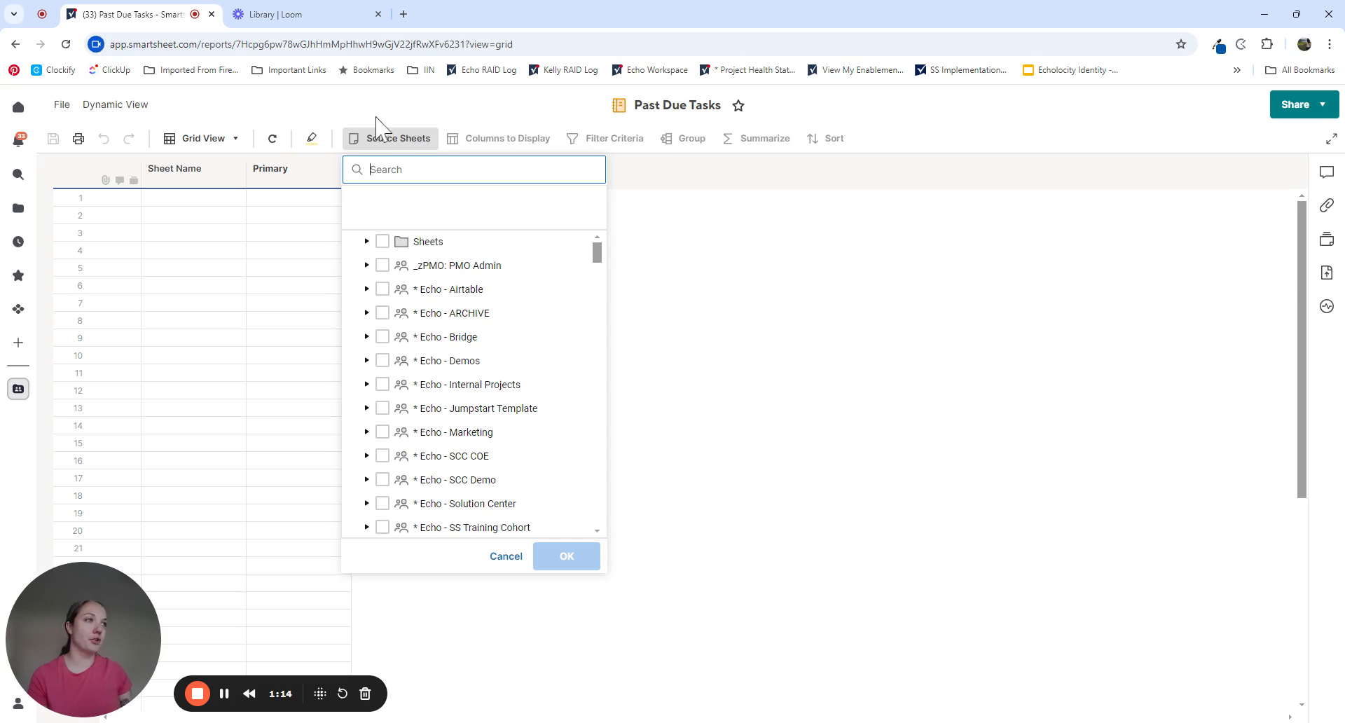
scroll(409, 368, down, 1)
scroll(409, 362, down, 2)
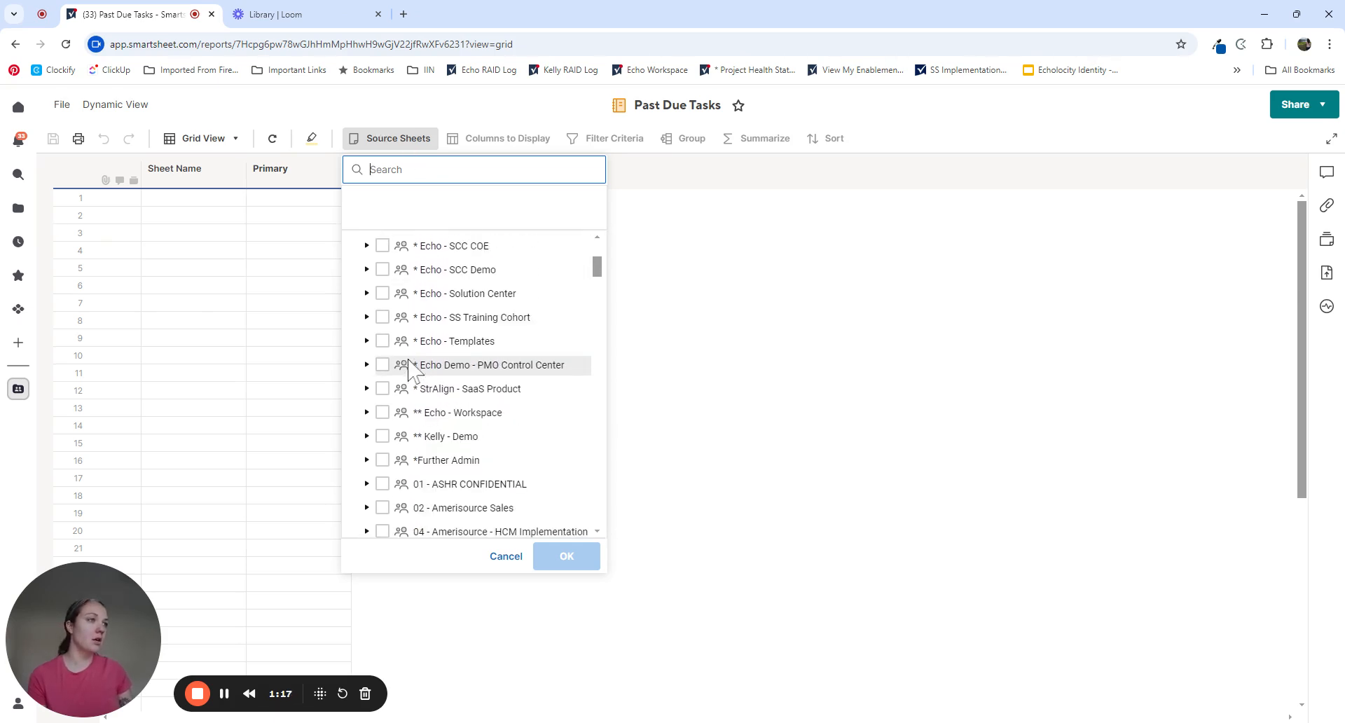
click(367, 438)
scroll(418, 406, down, 2)
scroll(418, 406, down, 1)
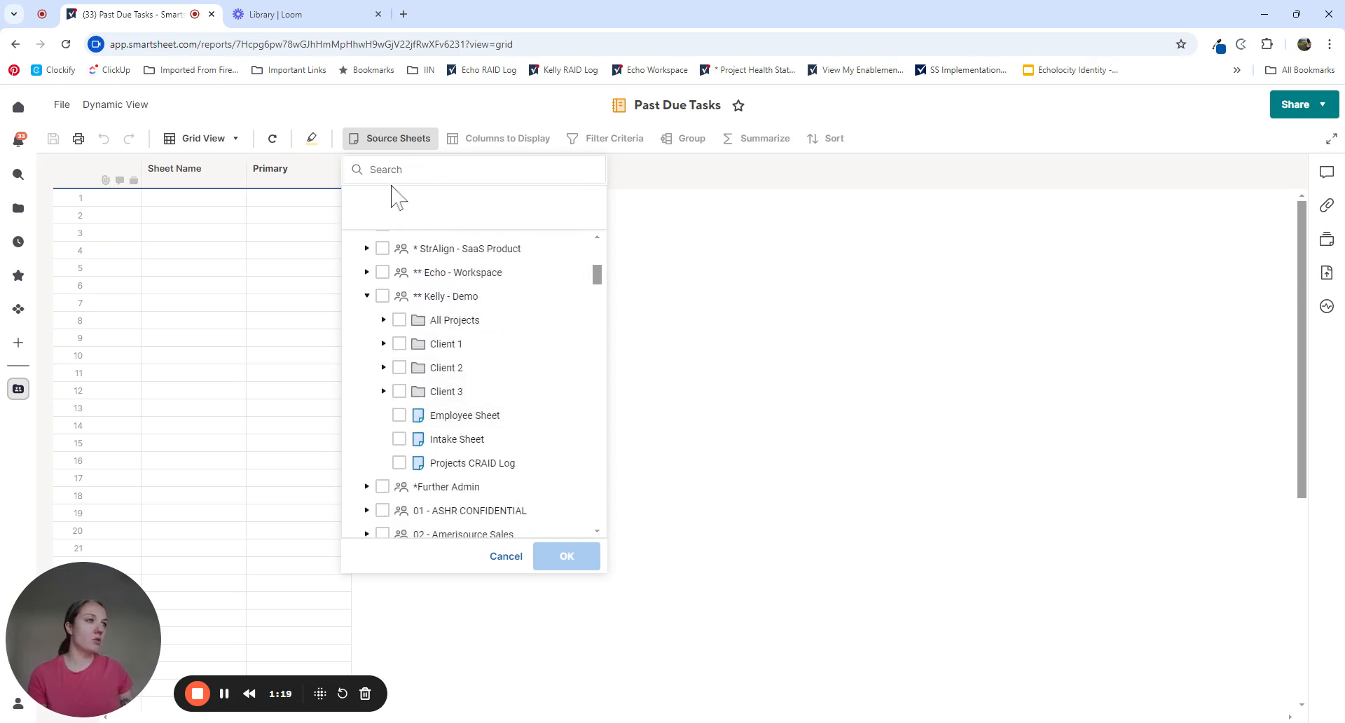
click(383, 344)
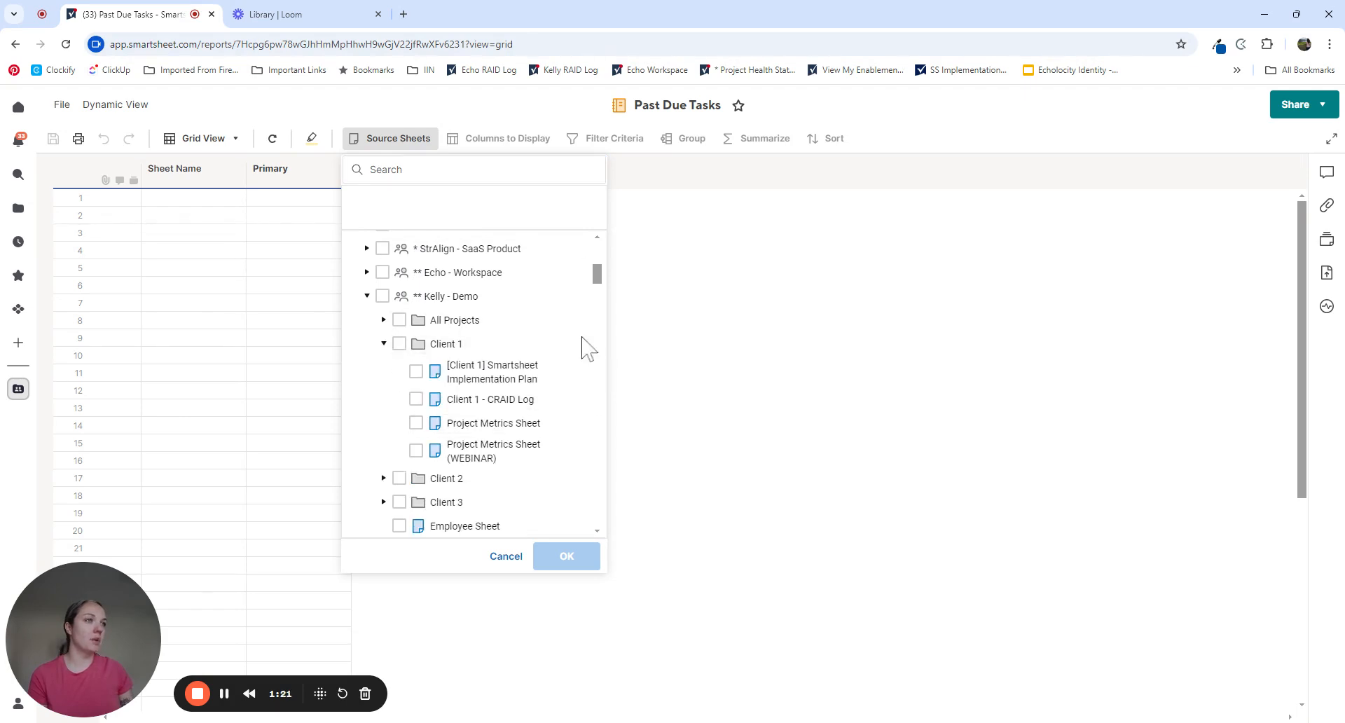
click(475, 371)
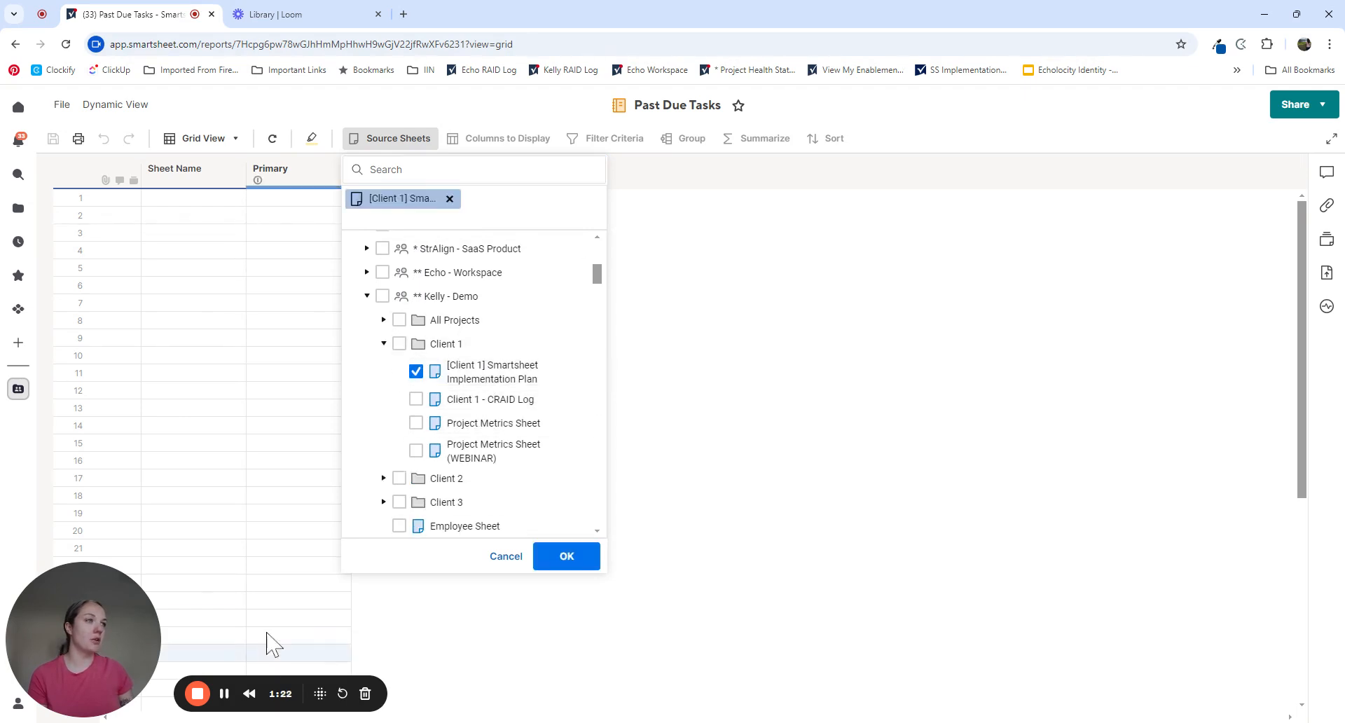
click(550, 559)
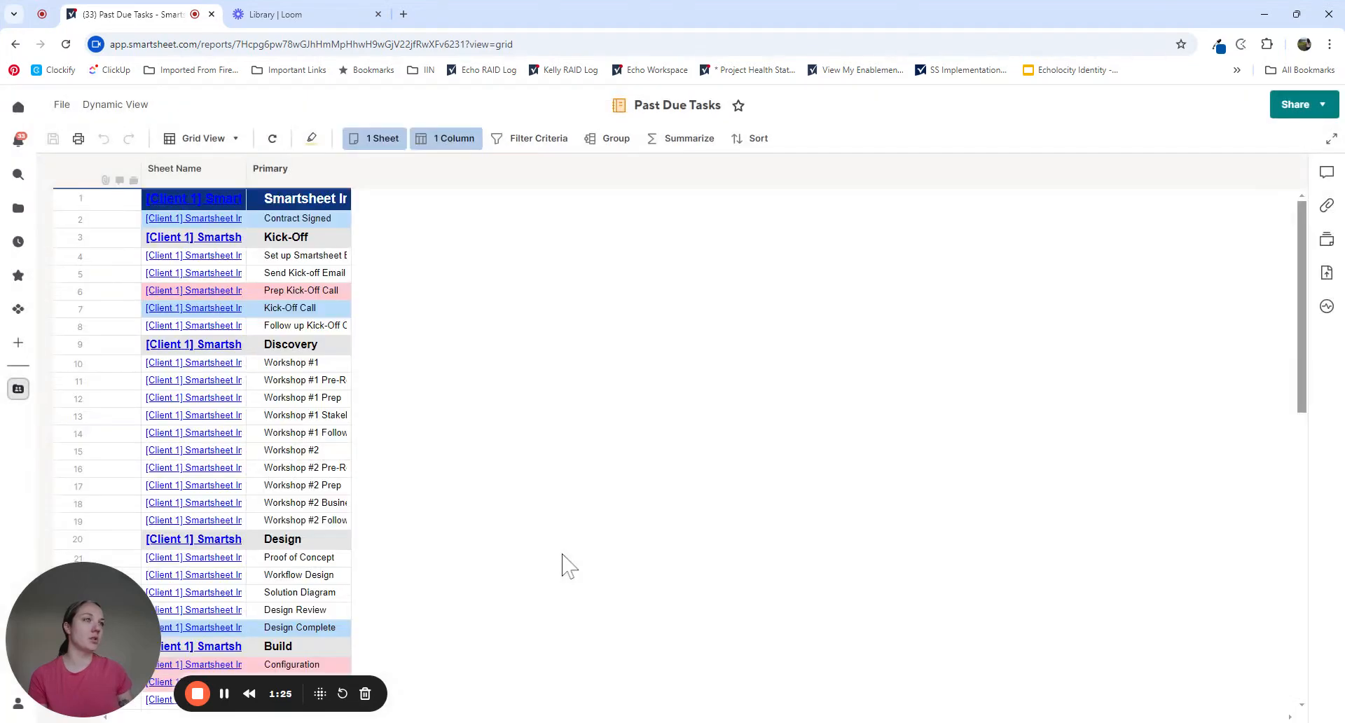
Include the % Complete, Owner, Start and Finish columns in the report
click(452, 144)
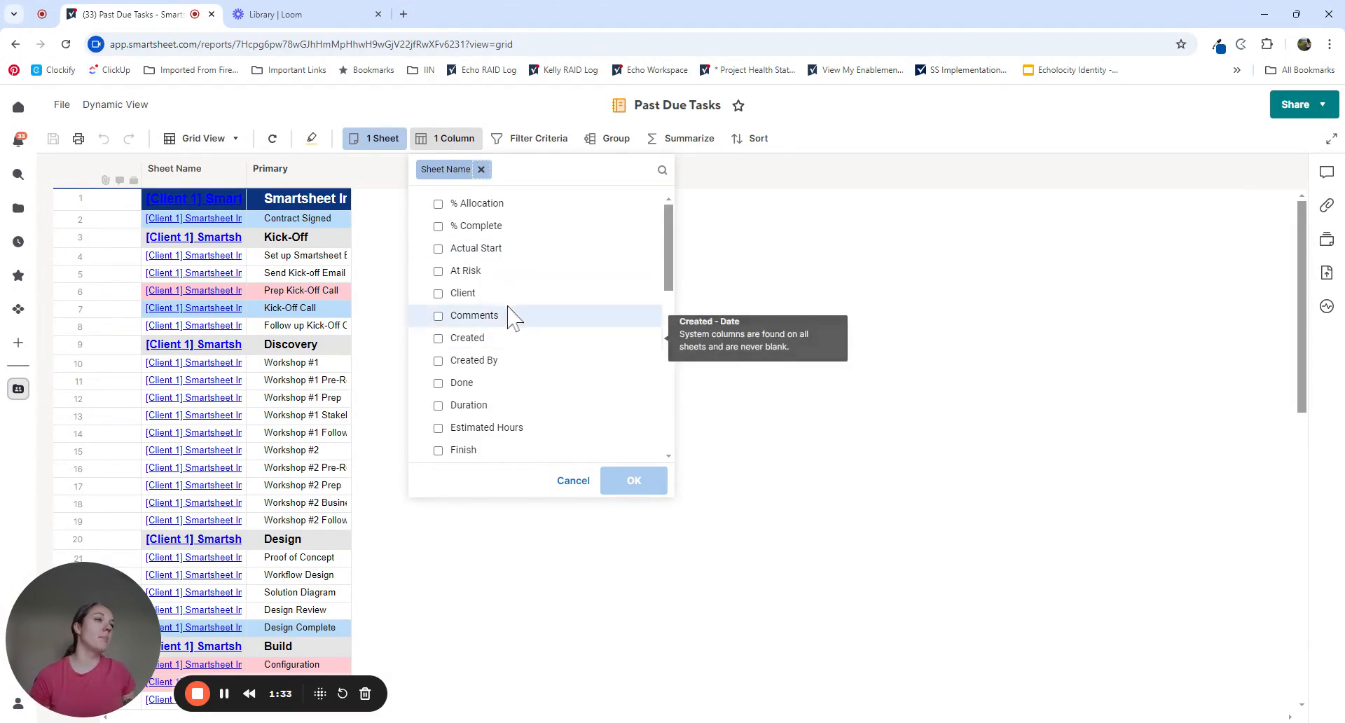
click(503, 227)
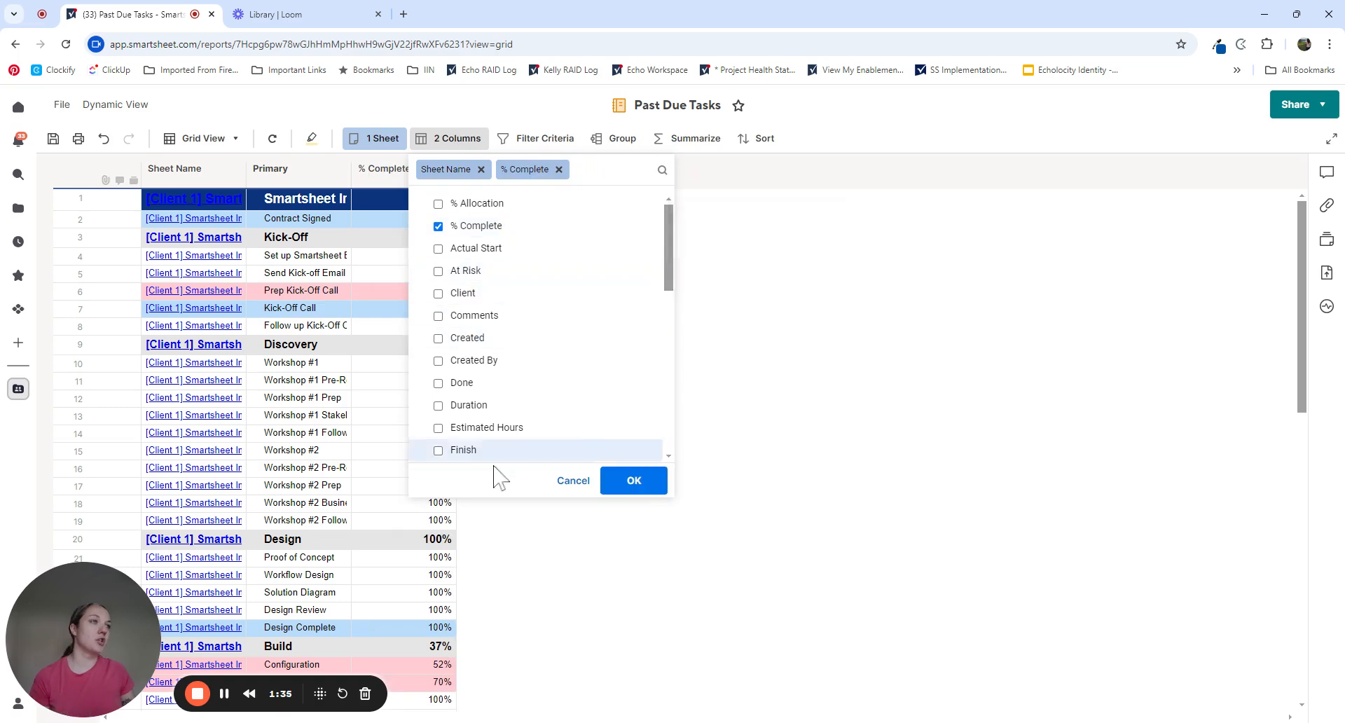
scroll(512, 379, down, 5)
scroll(510, 378, up, 5)
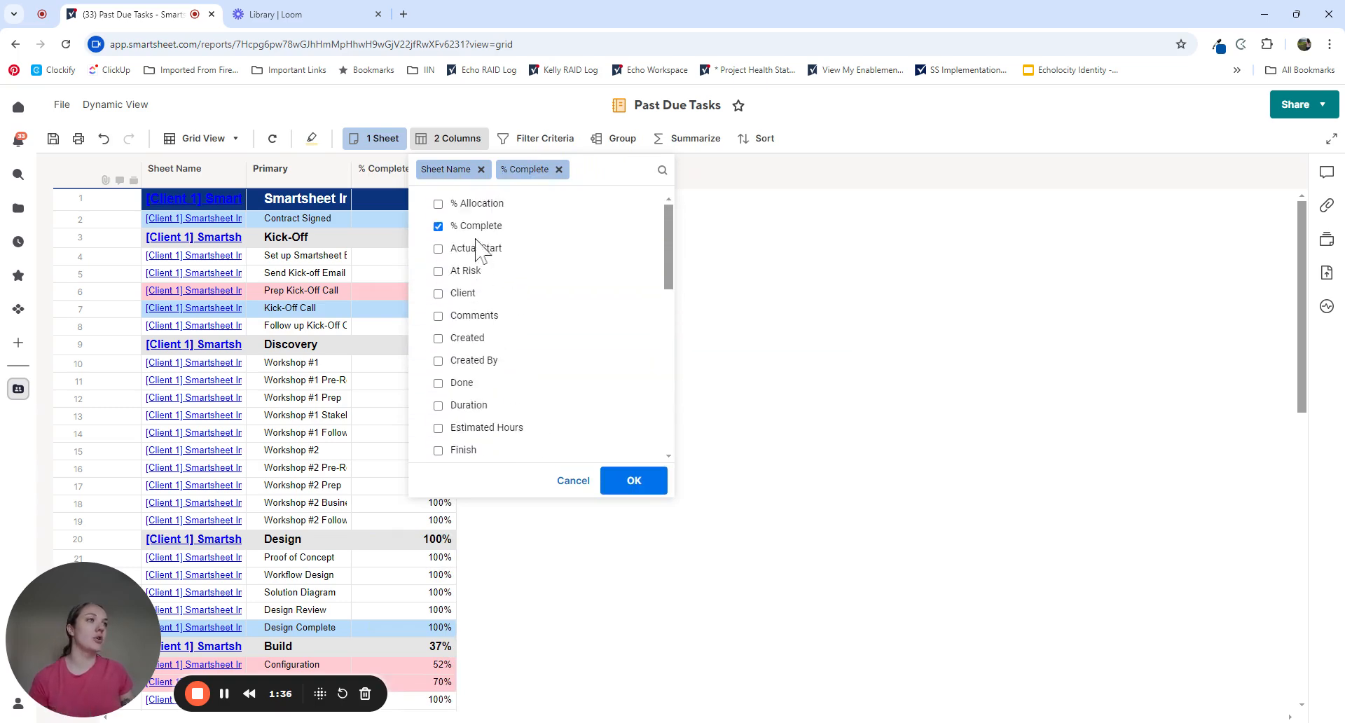
scroll(489, 412, down, 4)
click(476, 328)
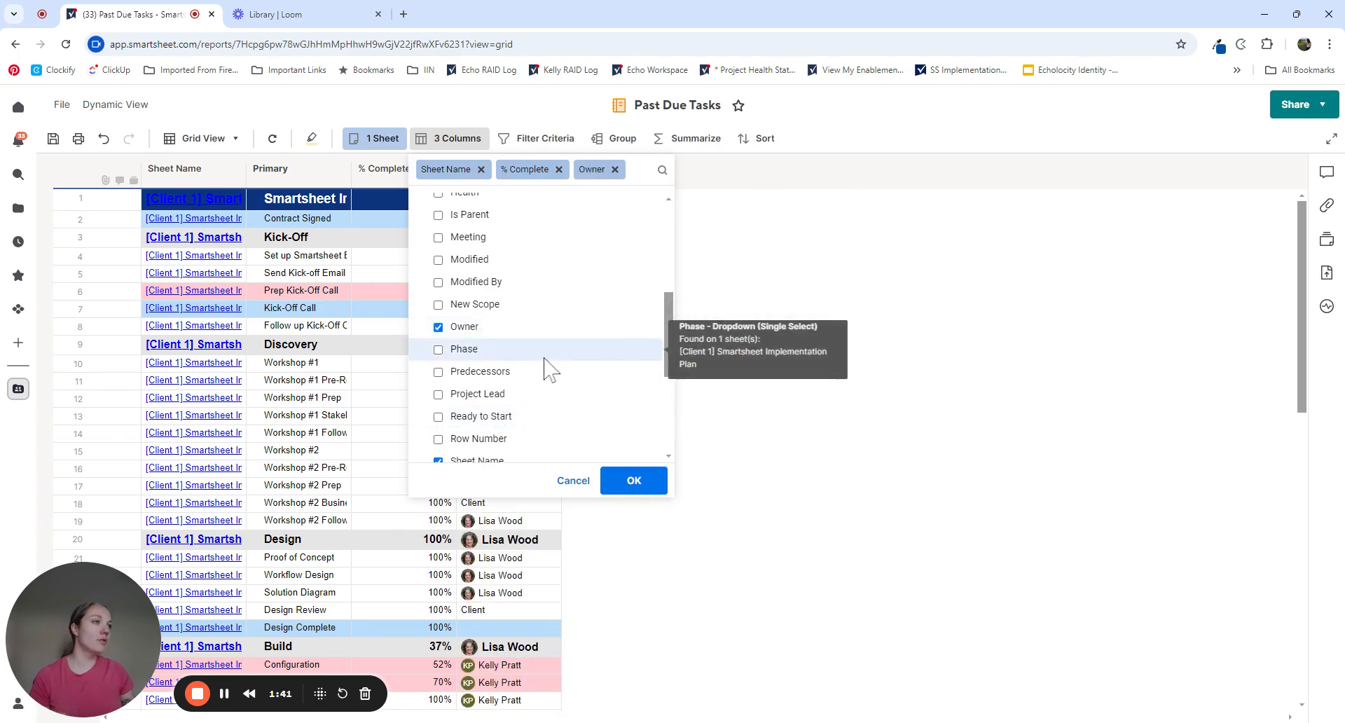
scroll(548, 367, down, 1)
scroll(535, 361, down, 2)
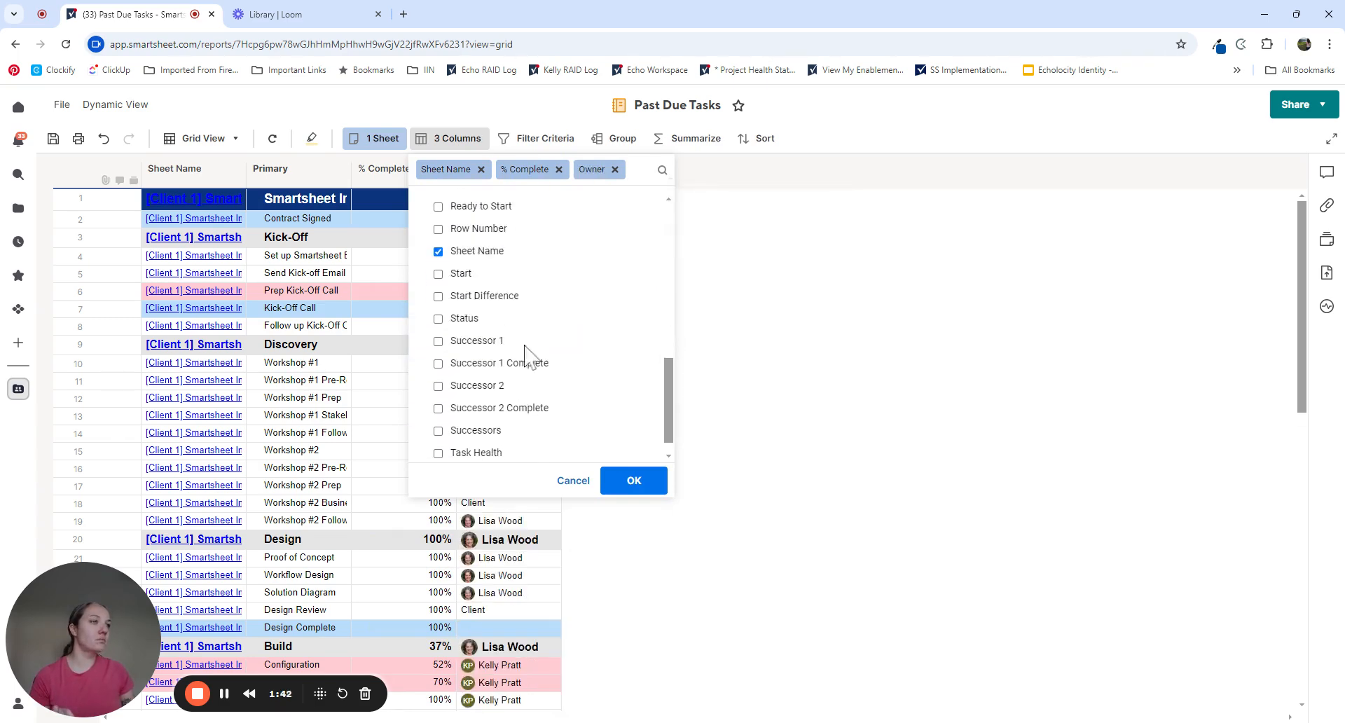
click(463, 273)
scroll(512, 315, up, 5)
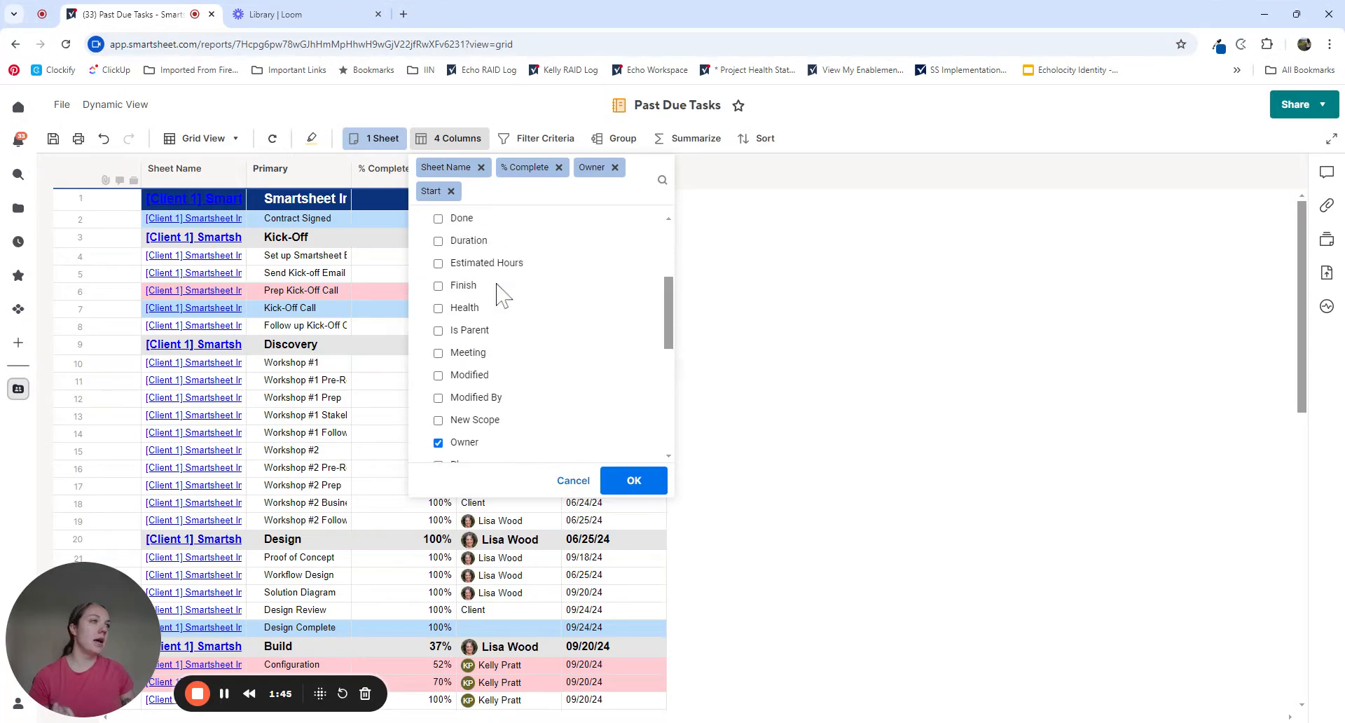
click(476, 286)
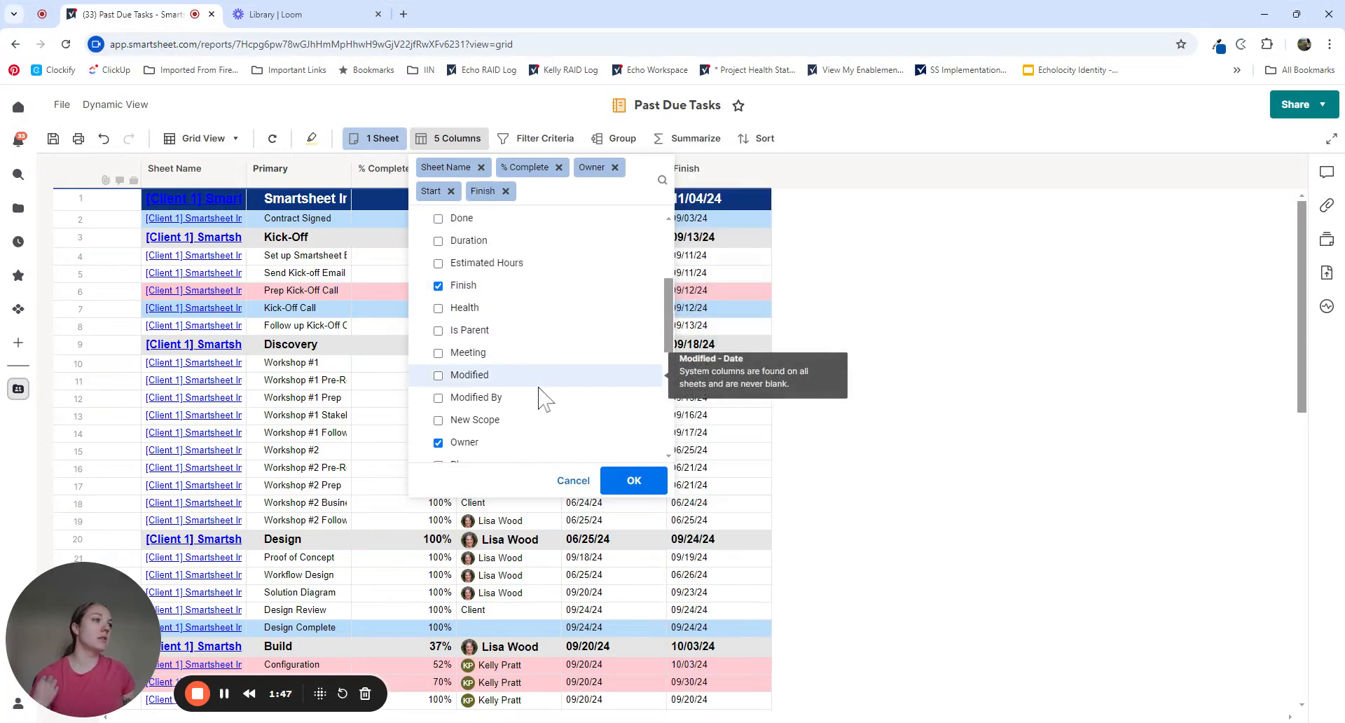
Add the Modified, Modified By, Status and Task Health columns to the report's displayed columns
scroll(542, 385, up, 3)
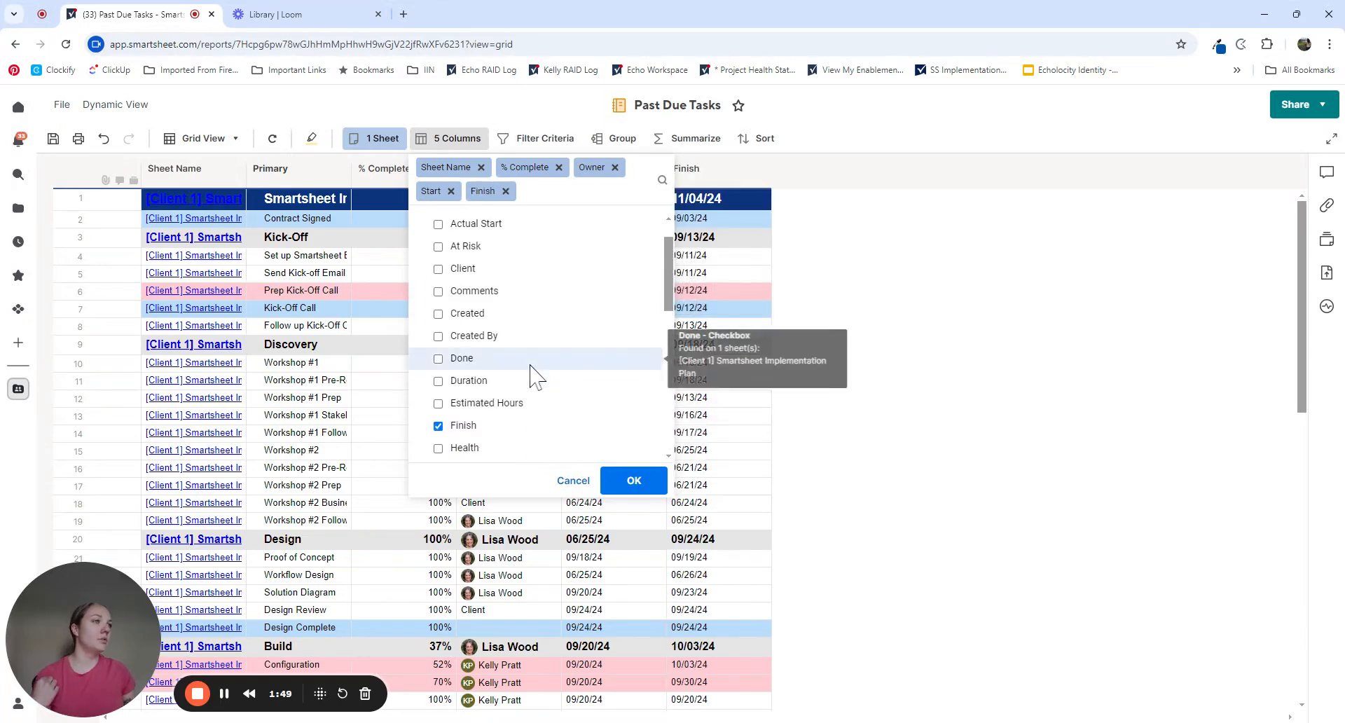
drag(668, 261, 654, 333)
click(469, 335)
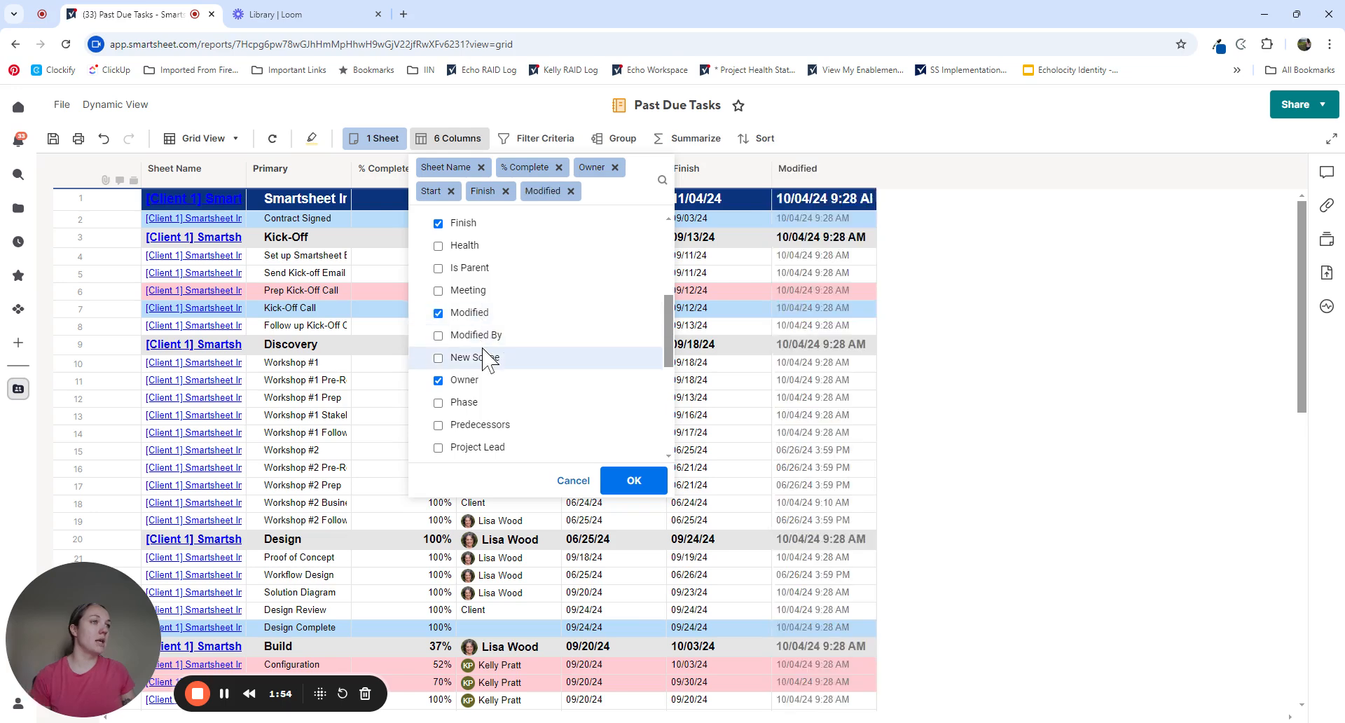
click(479, 358)
scroll(511, 361, down, 1)
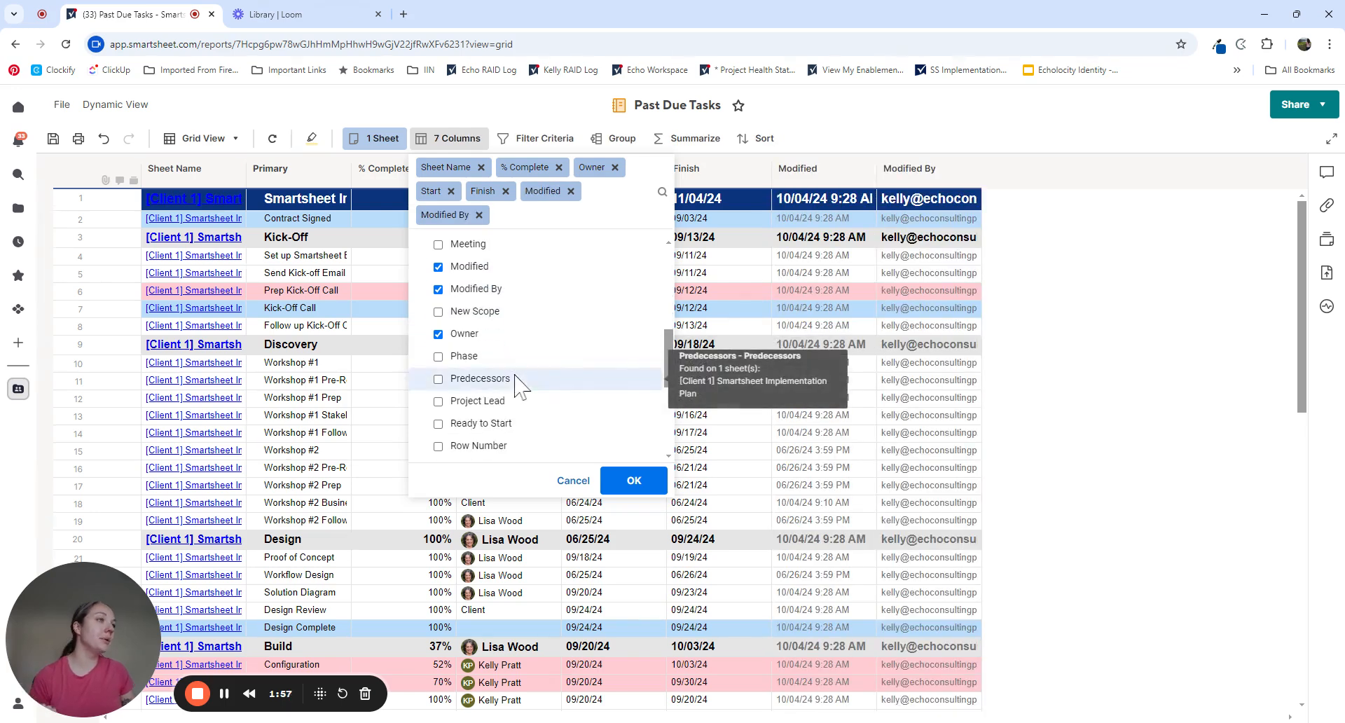
scroll(518, 393, down, 2)
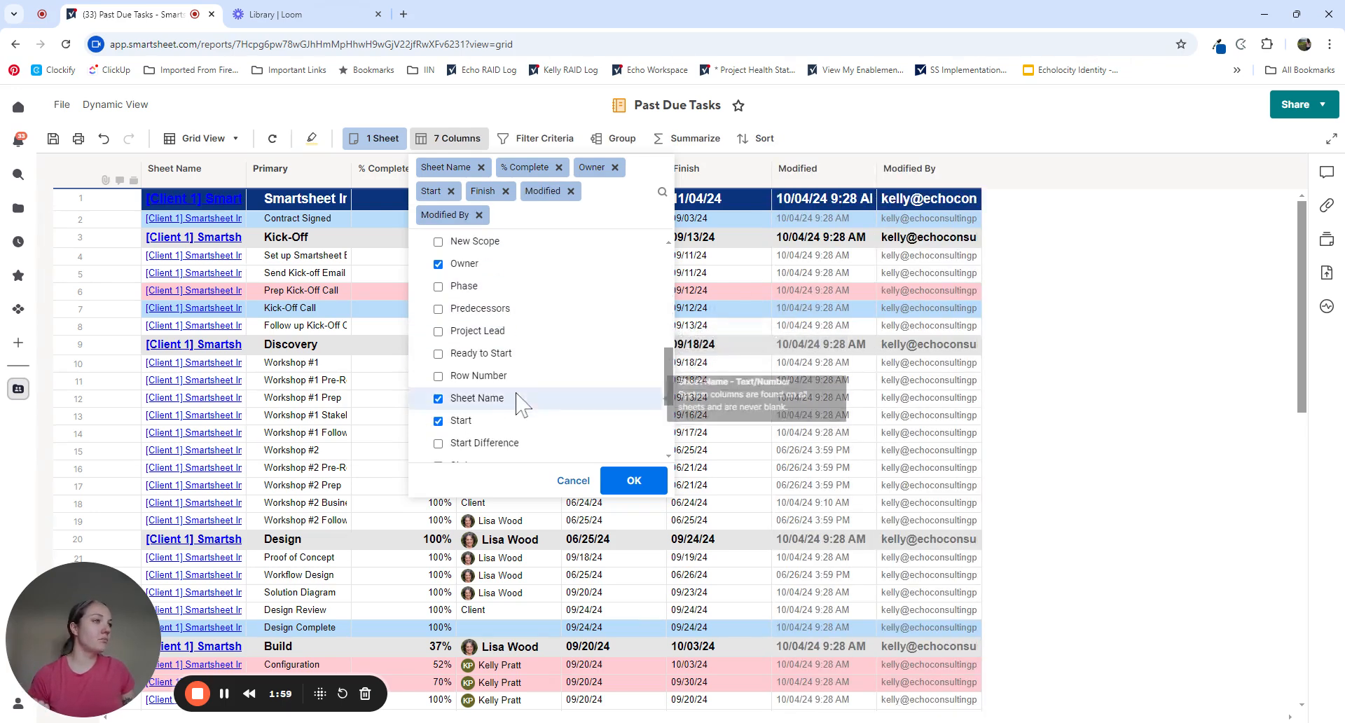
scroll(518, 403, down, 2)
click(464, 294)
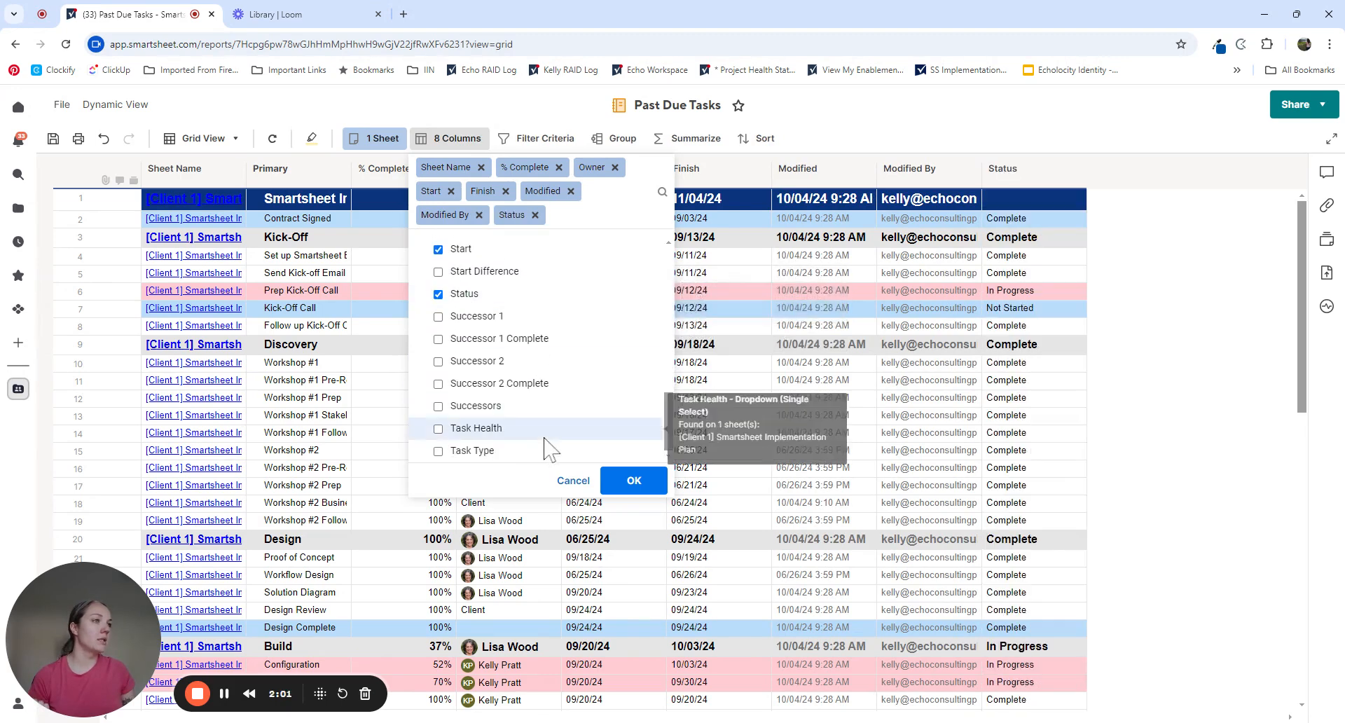
click(531, 430)
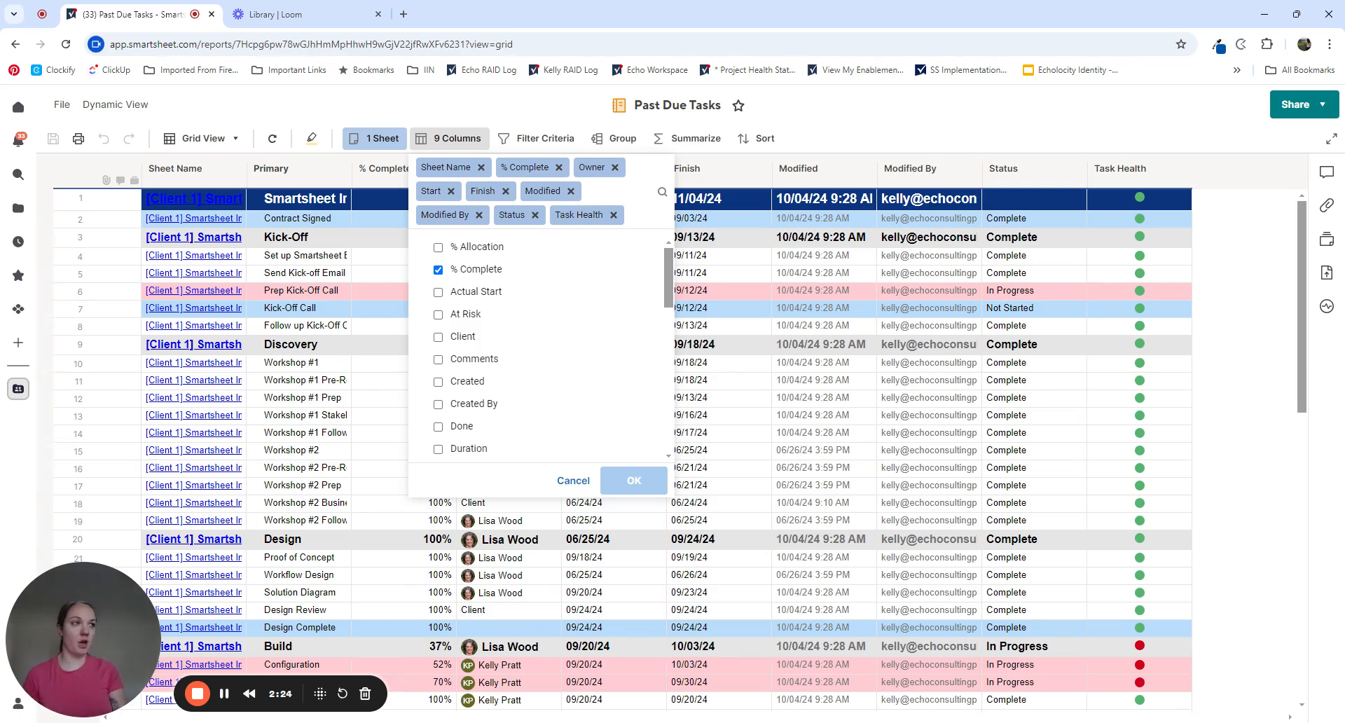
Search the available report columns for "client", clear the search and close the column selection
text(lient)
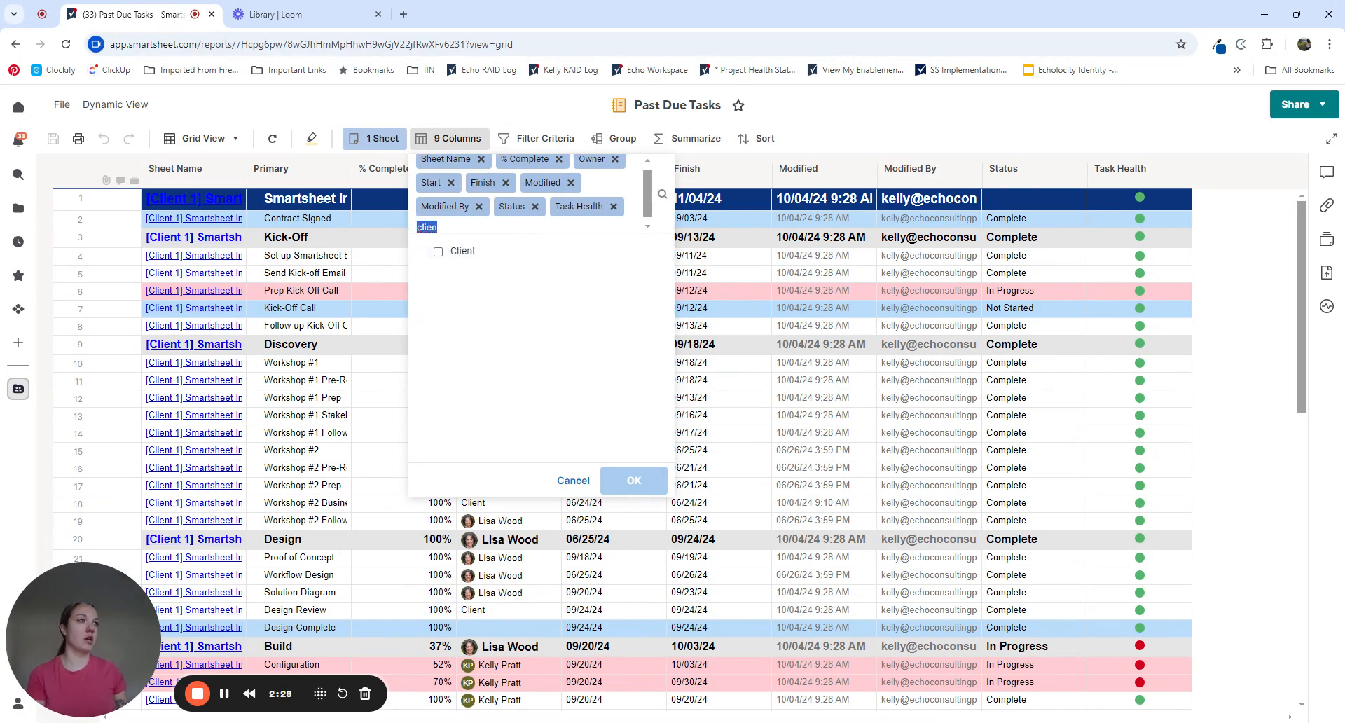
key(BackSpace)
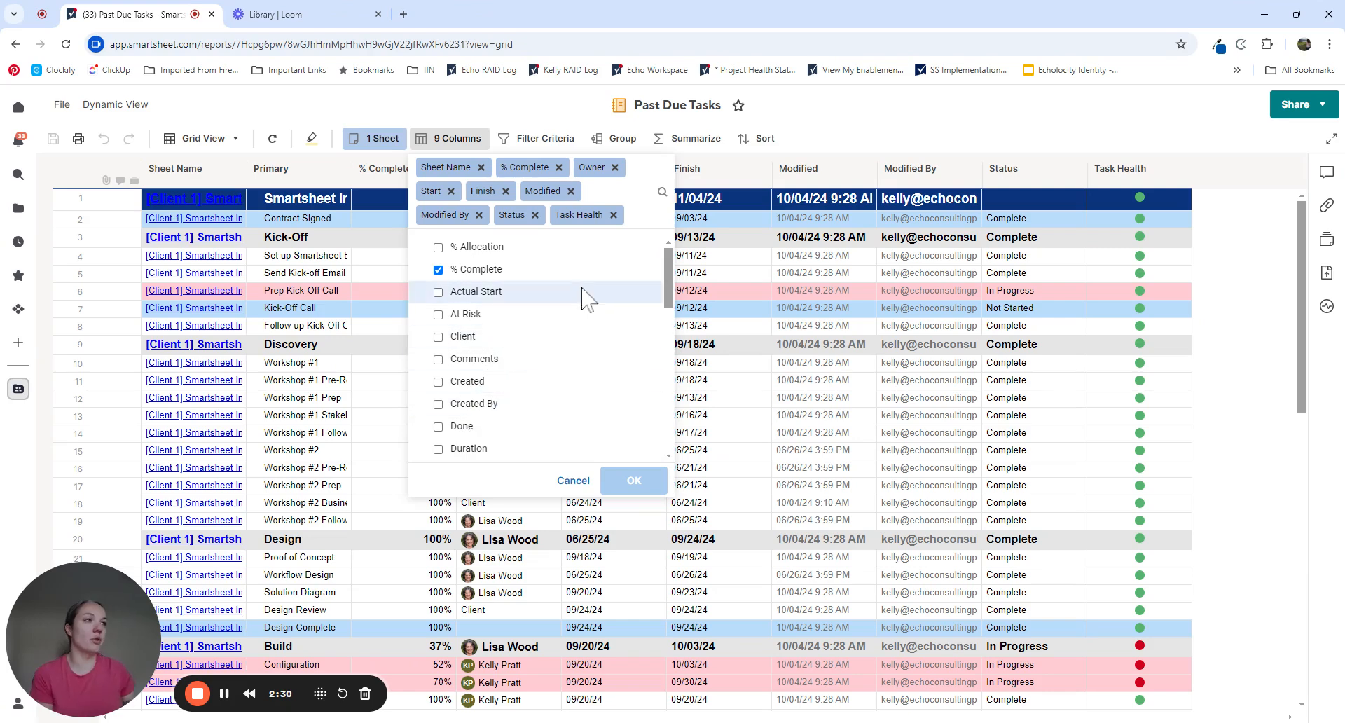
click(570, 481)
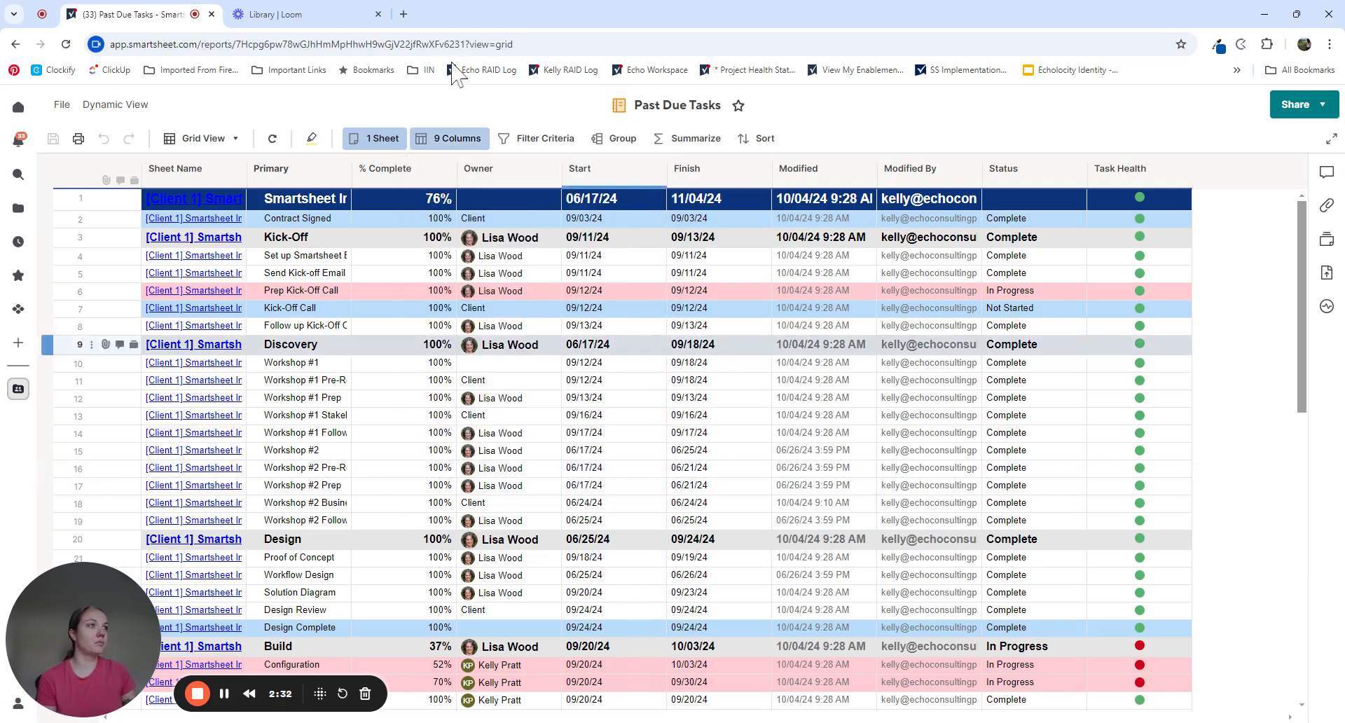
Add a filter condition to the report requiring the Finish date to be in the past
click(544, 140)
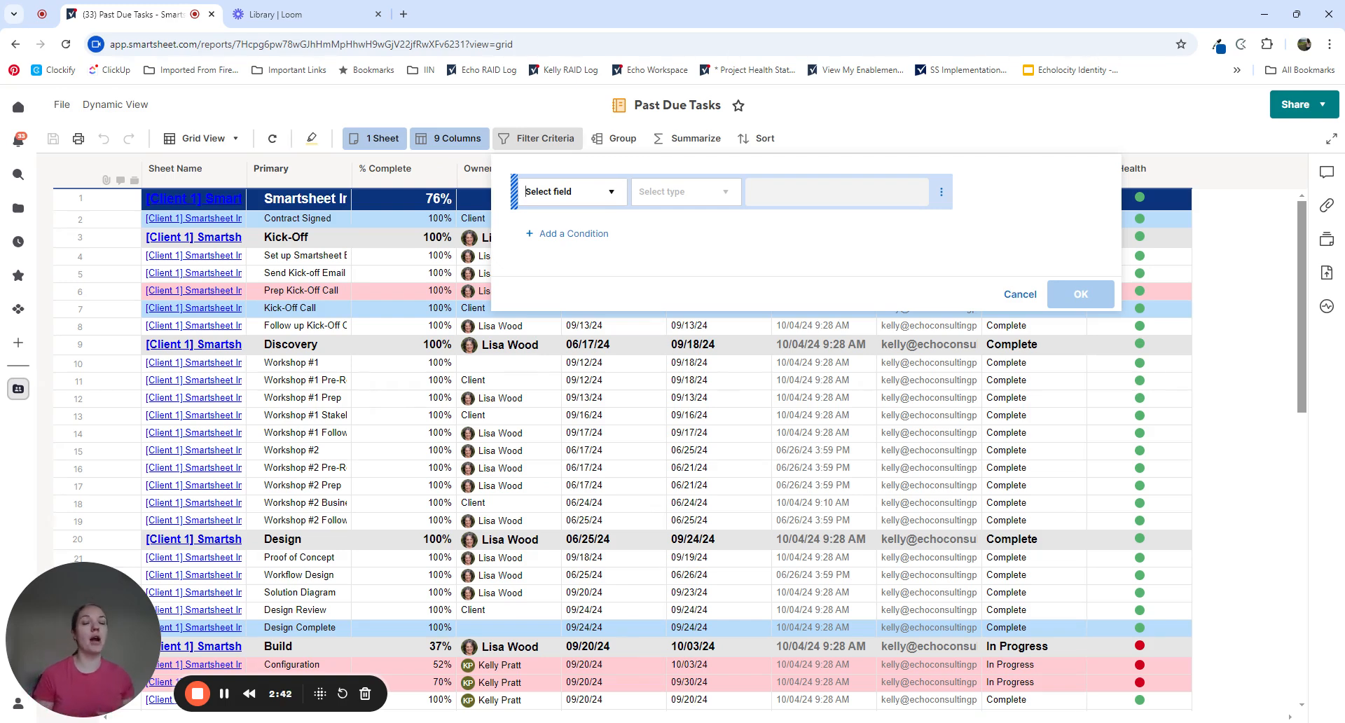
click(566, 196)
text(finish)
click(561, 227)
click(687, 192)
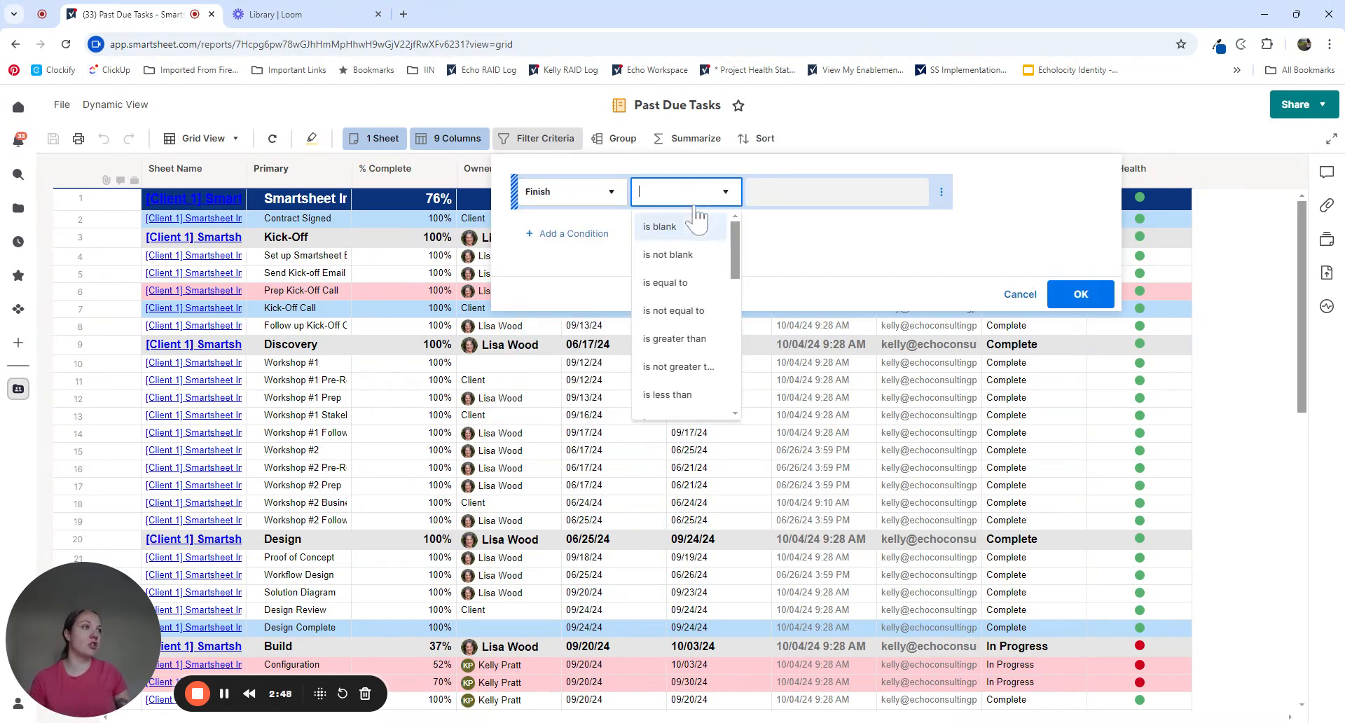
scroll(697, 329, down, 2)
scroll(697, 339, down, 3)
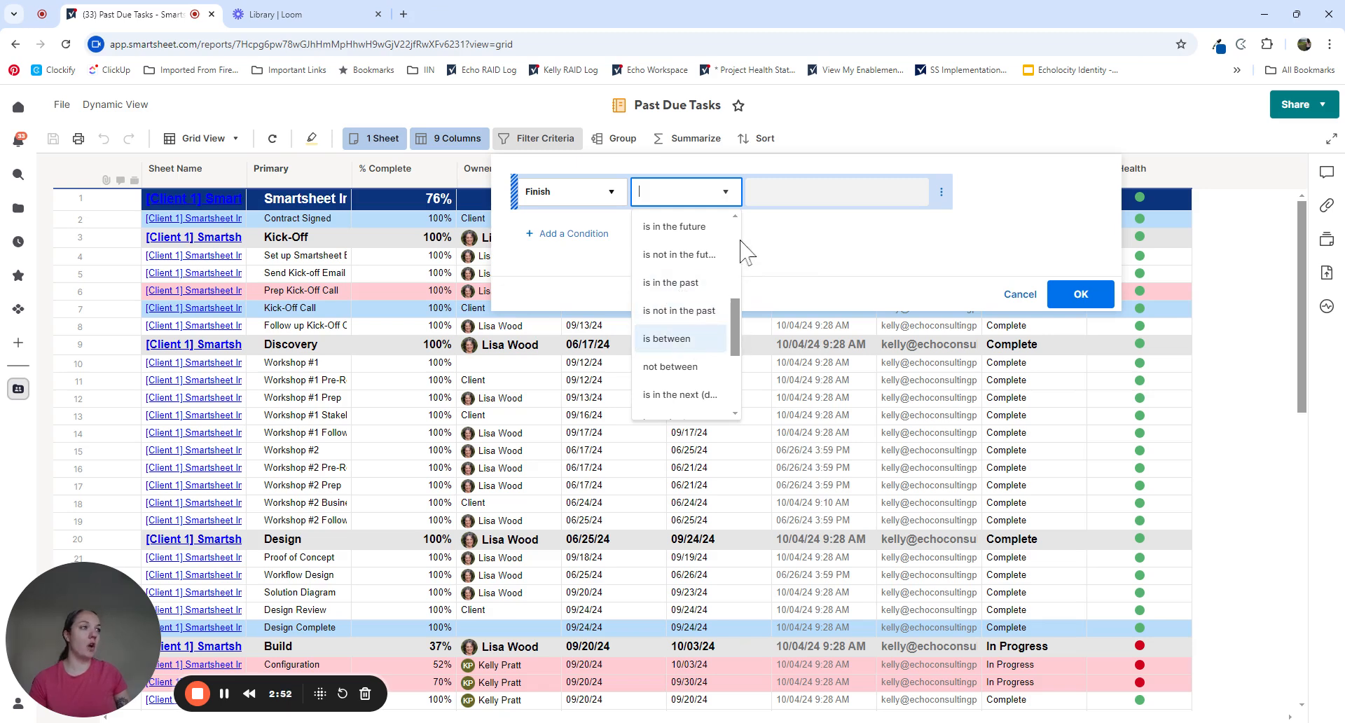
drag(736, 321, 744, 235)
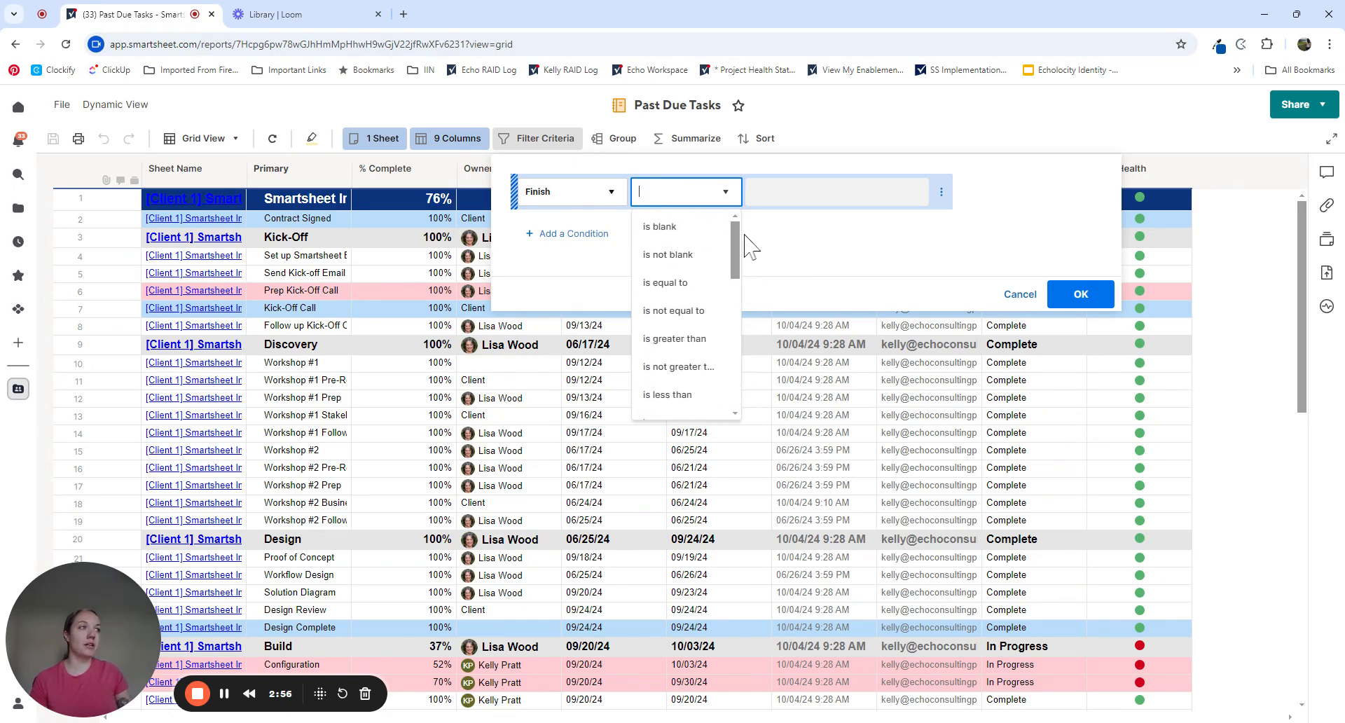
scroll(741, 256, down, 1)
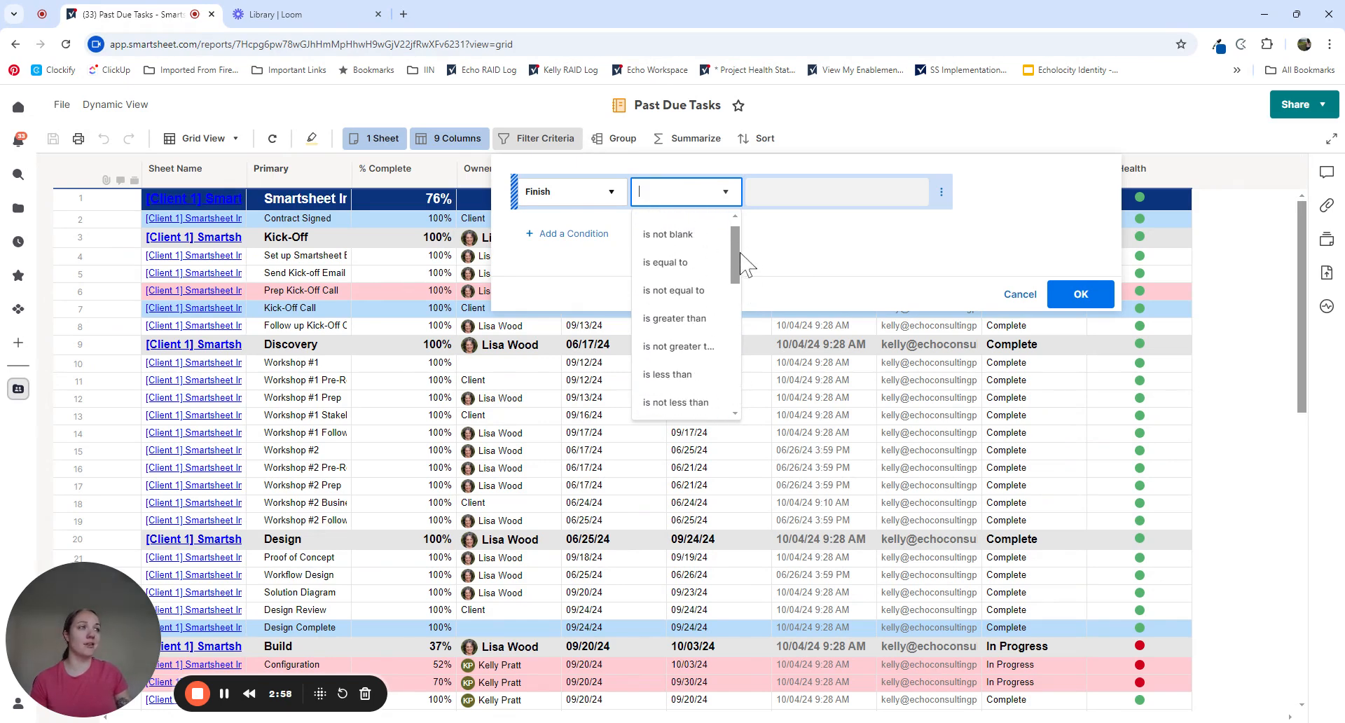
drag(740, 253, 744, 356)
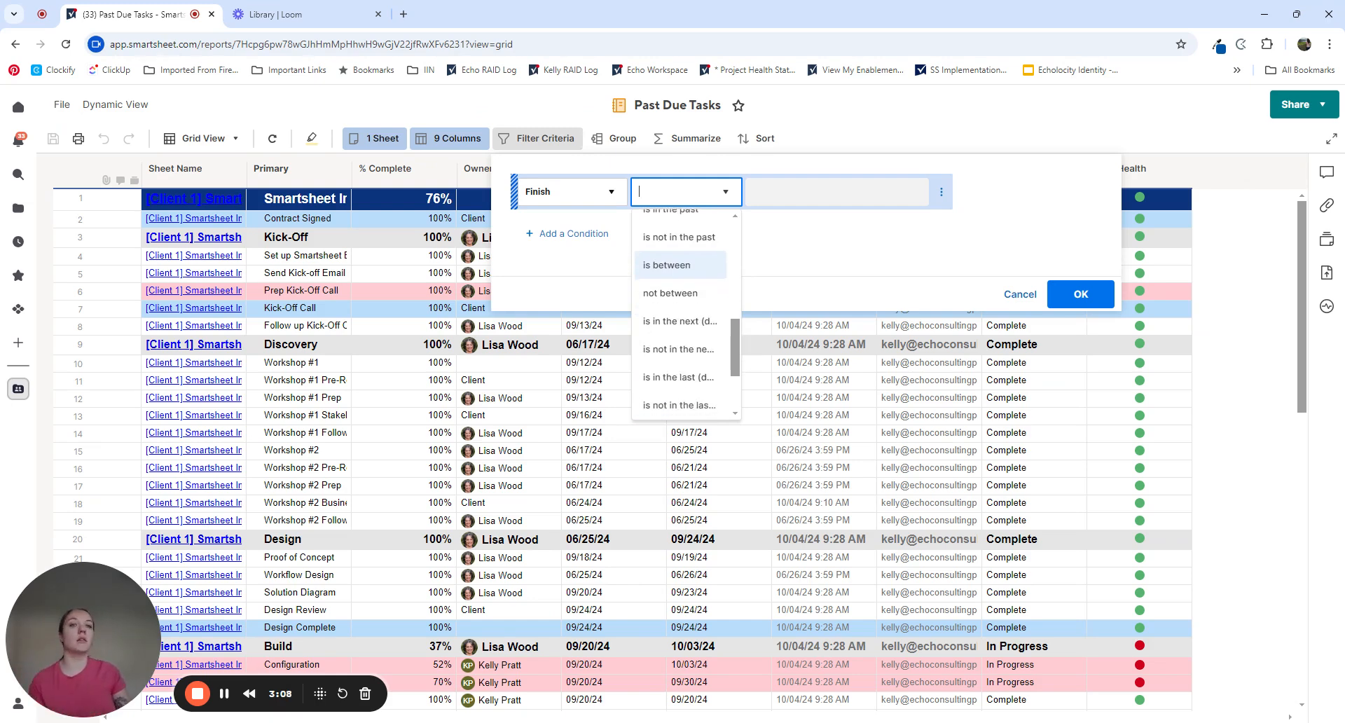
drag(736, 345, 735, 317)
click(678, 346)
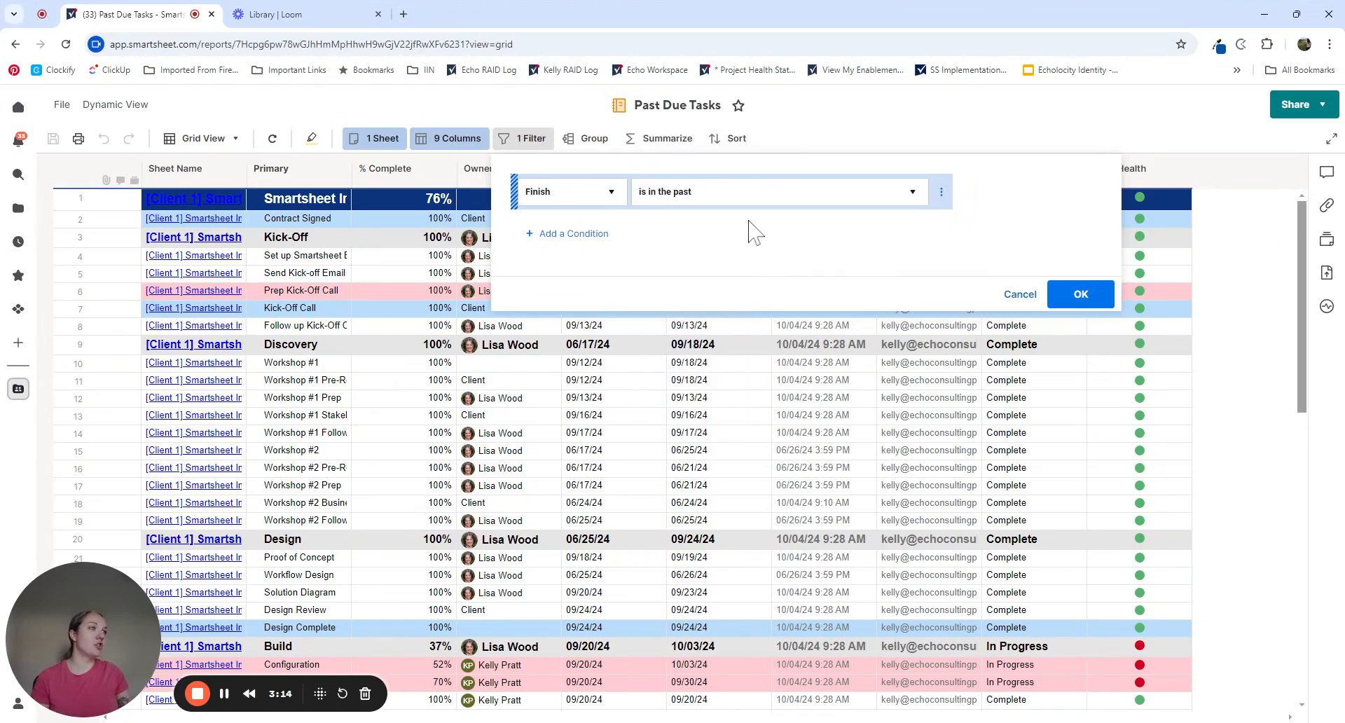
Add a second filter condition that % Complete is less than 1, combined with And, and apply the filter
click(579, 242)
click(607, 234)
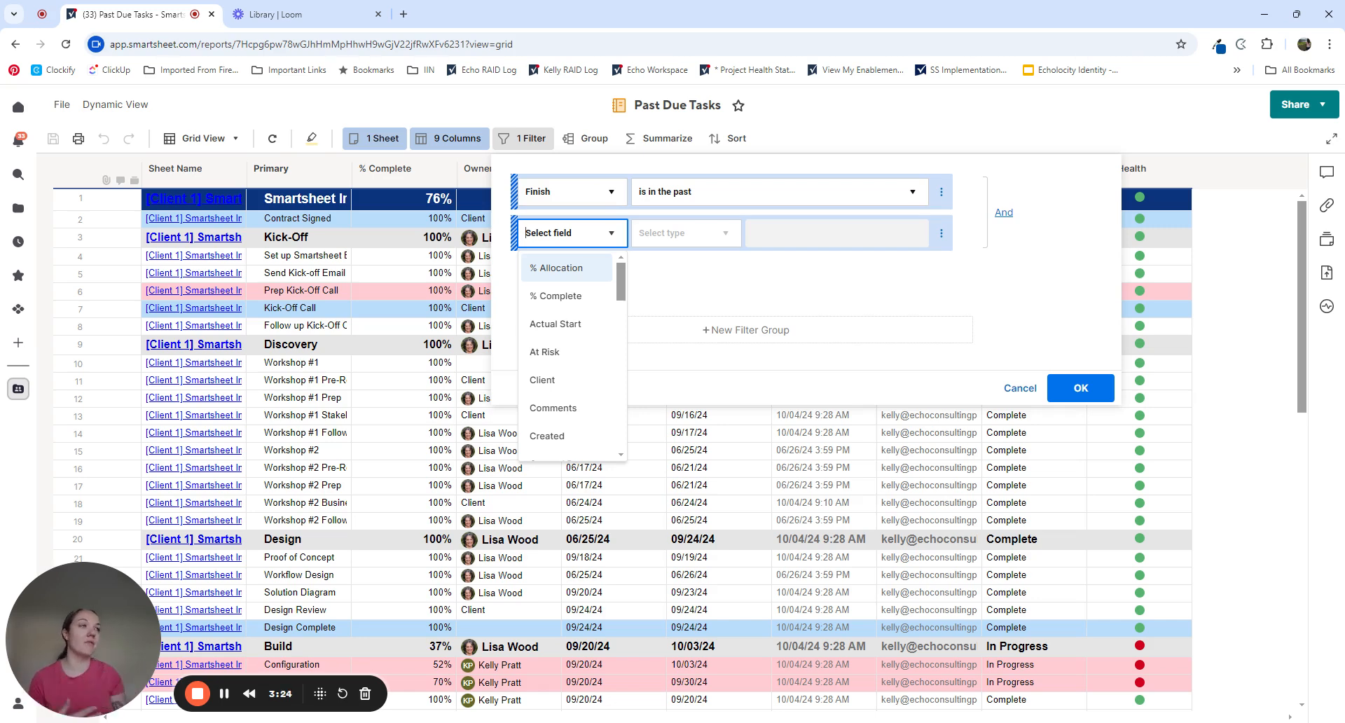
text(% compl)
click(574, 268)
click(677, 238)
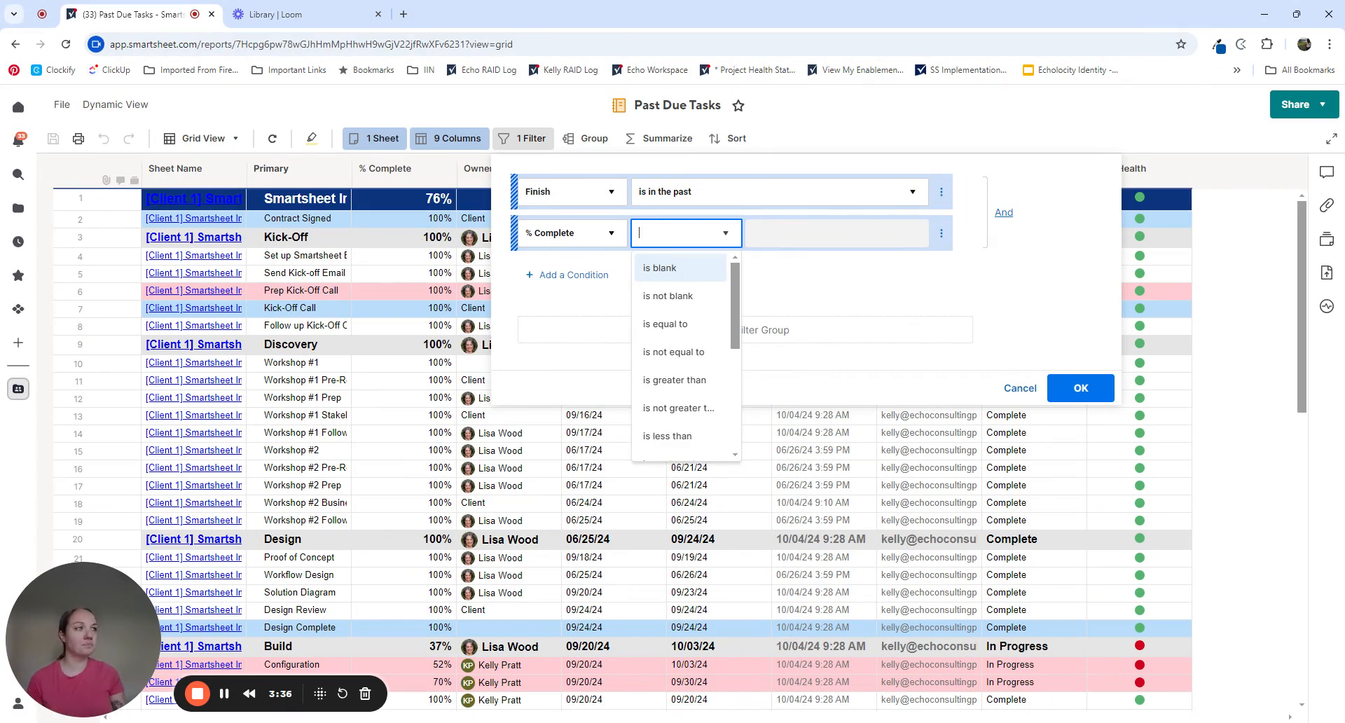
scroll(683, 350, down, 2)
click(687, 380)
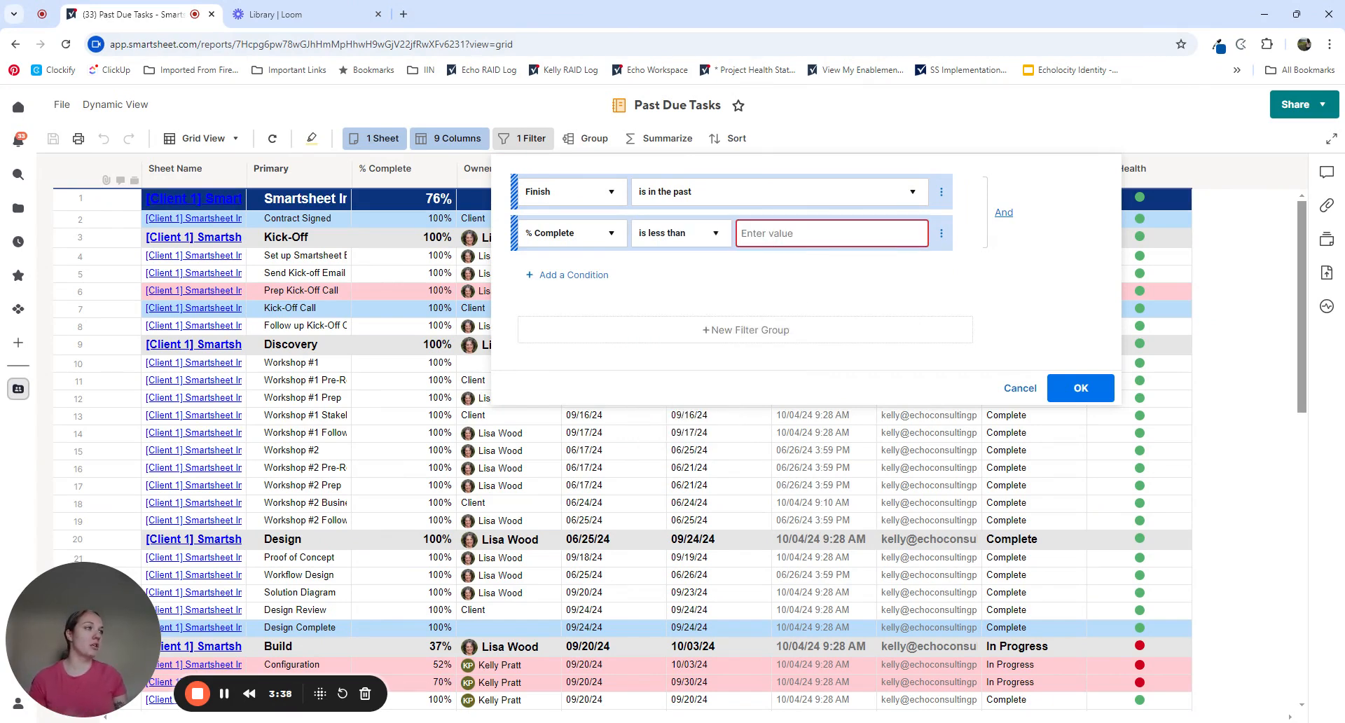
text(1)
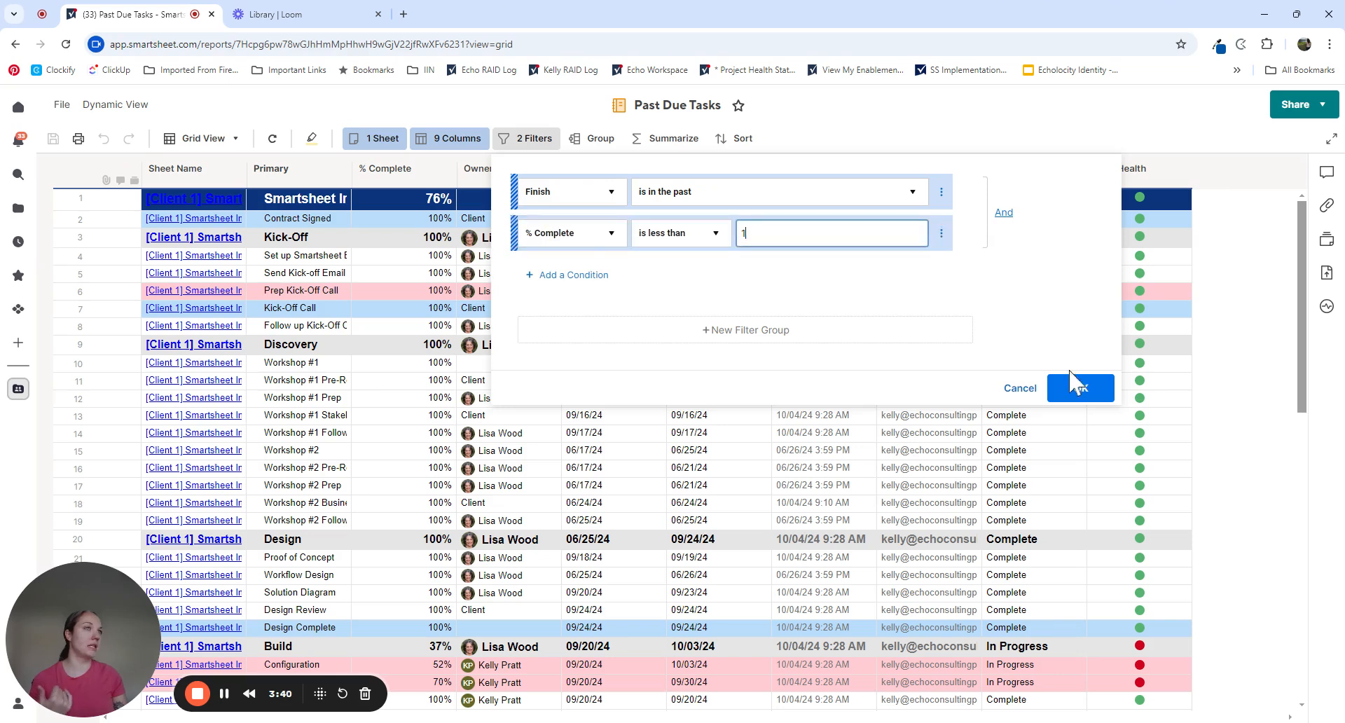
click(1072, 387)
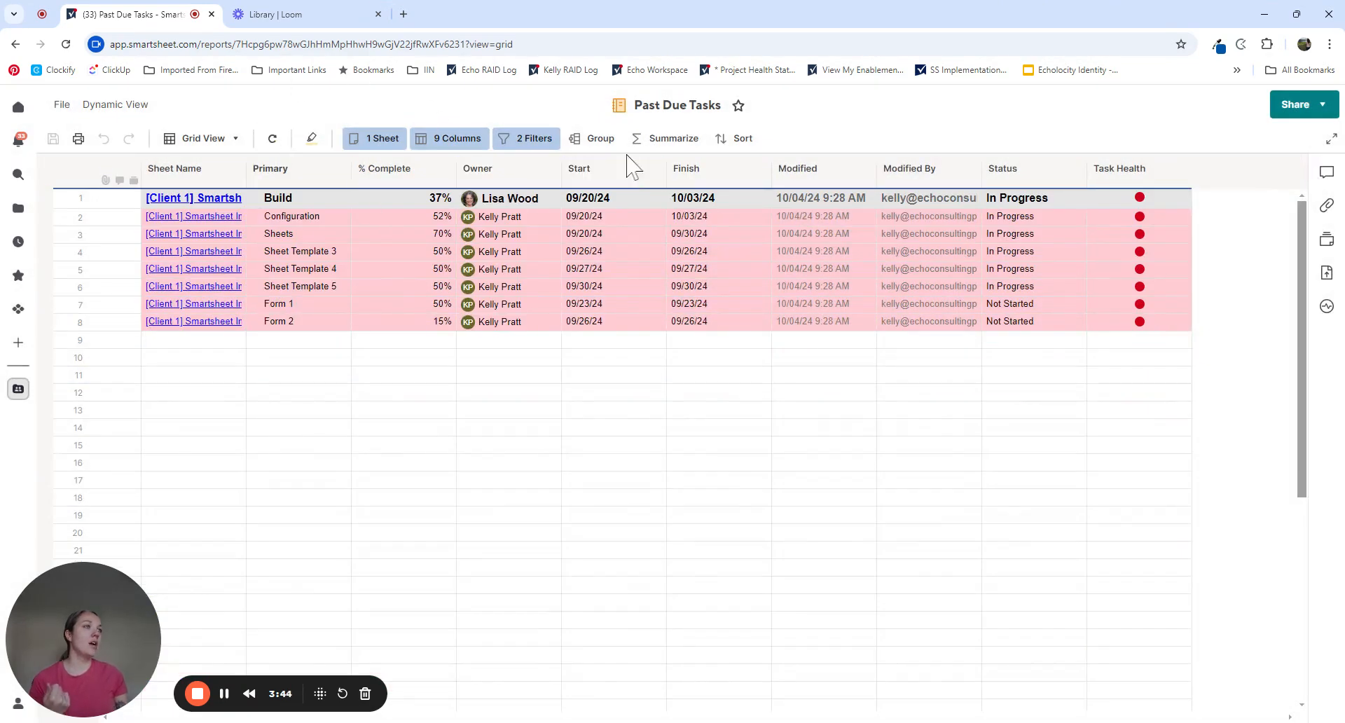
Group the report rows by Owner in ascending order
click(600, 140)
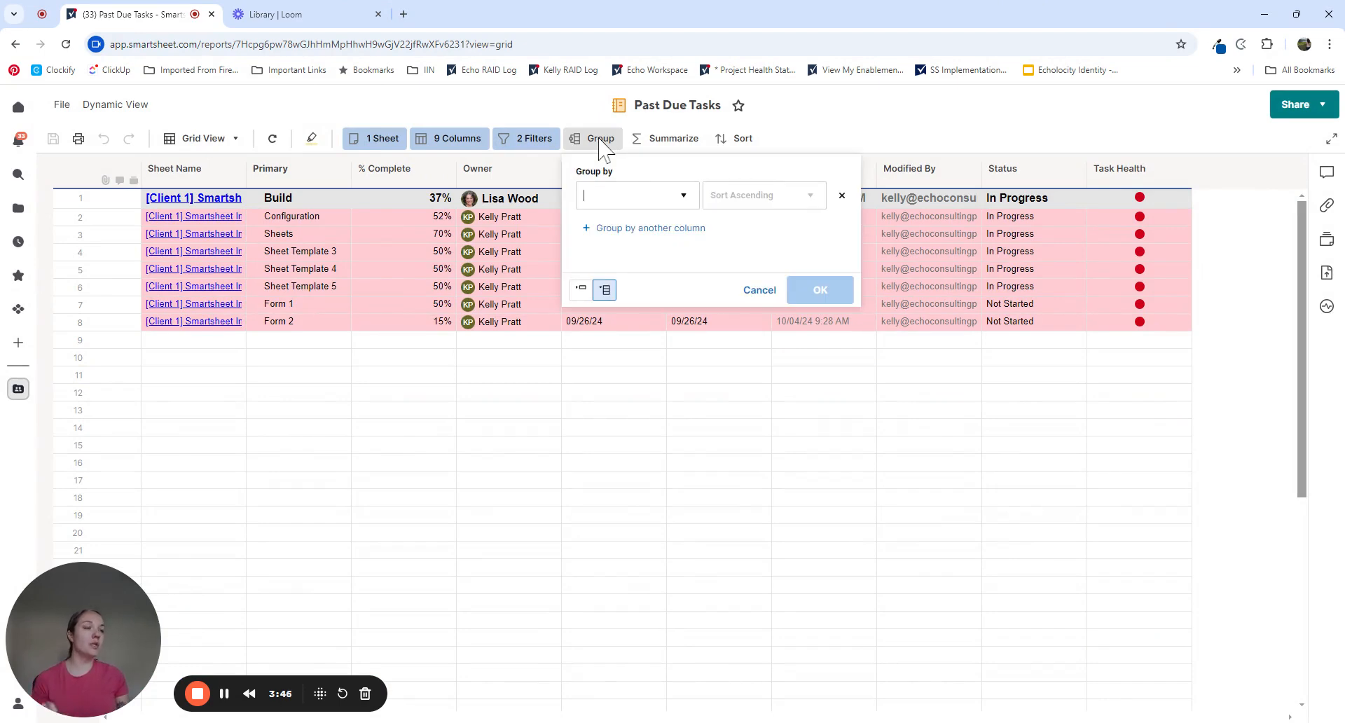
click(619, 198)
click(621, 206)
scroll(624, 315, down, 5)
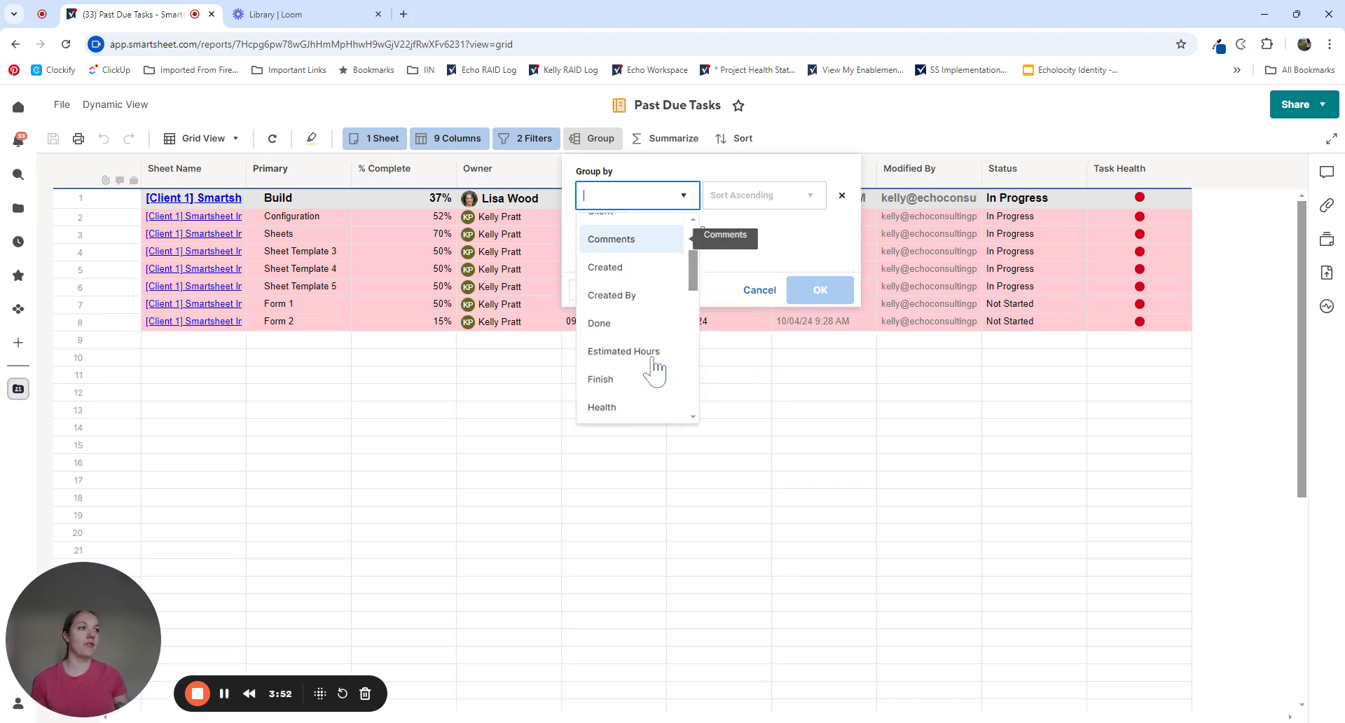
click(611, 356)
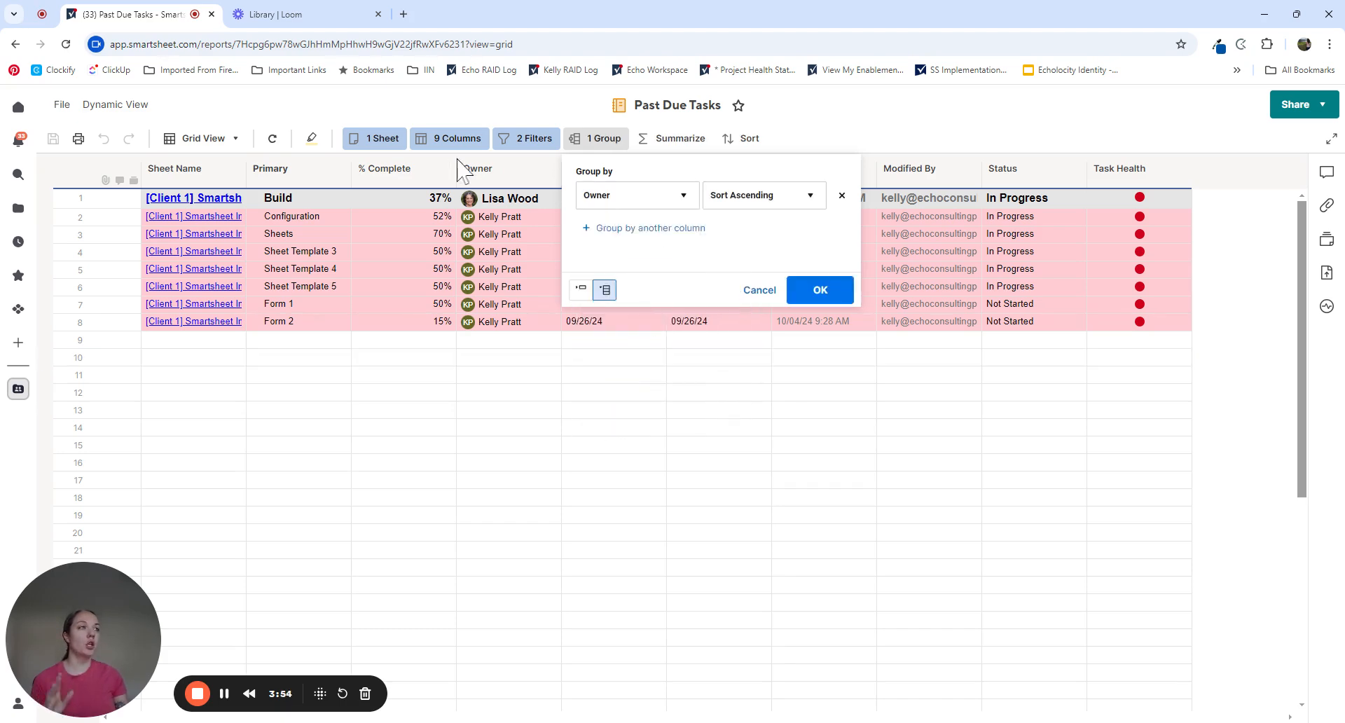
click(834, 303)
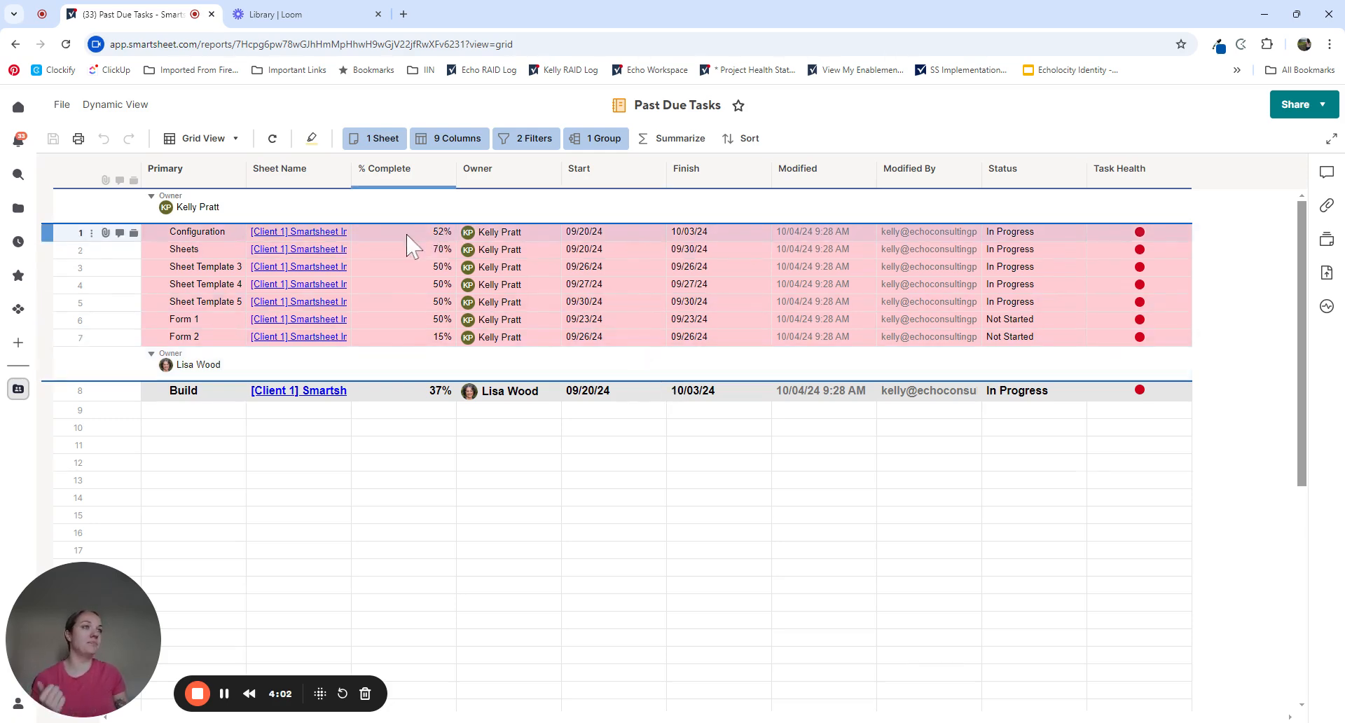
Add a summary to the report that counts the Owner column
click(678, 140)
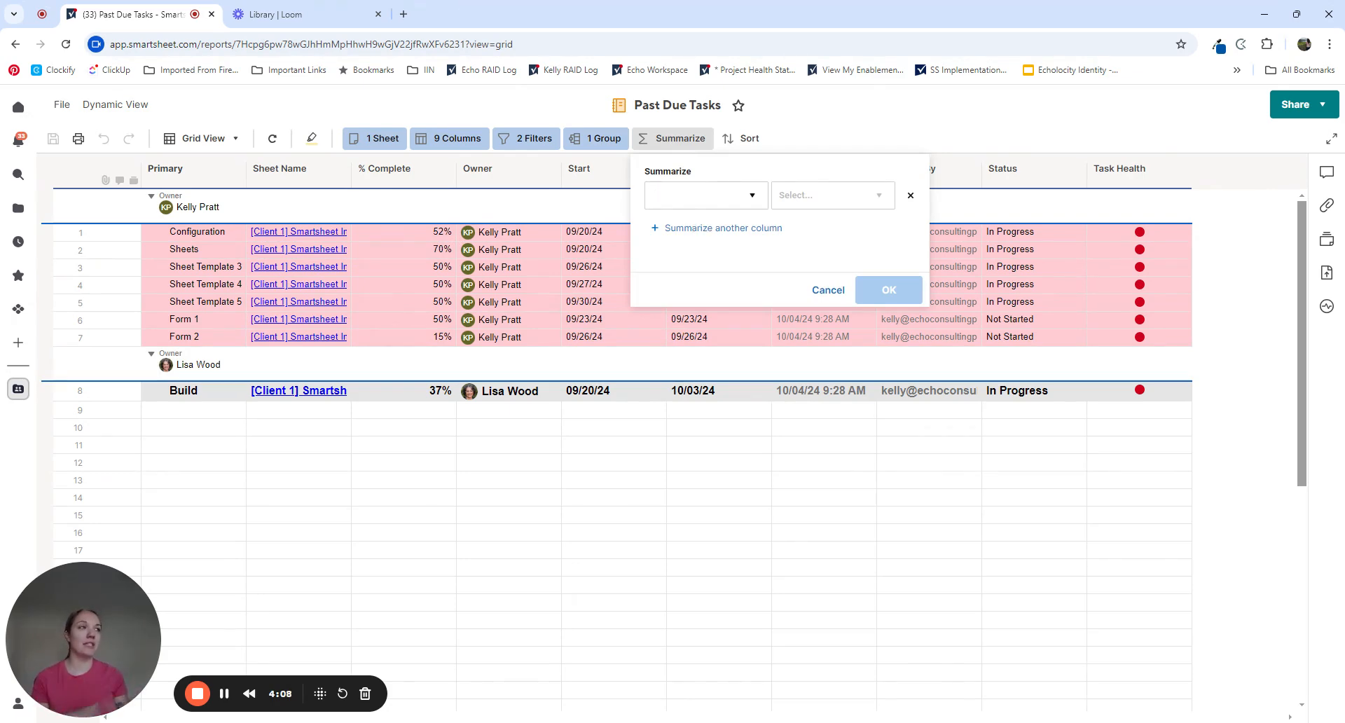
click(711, 203)
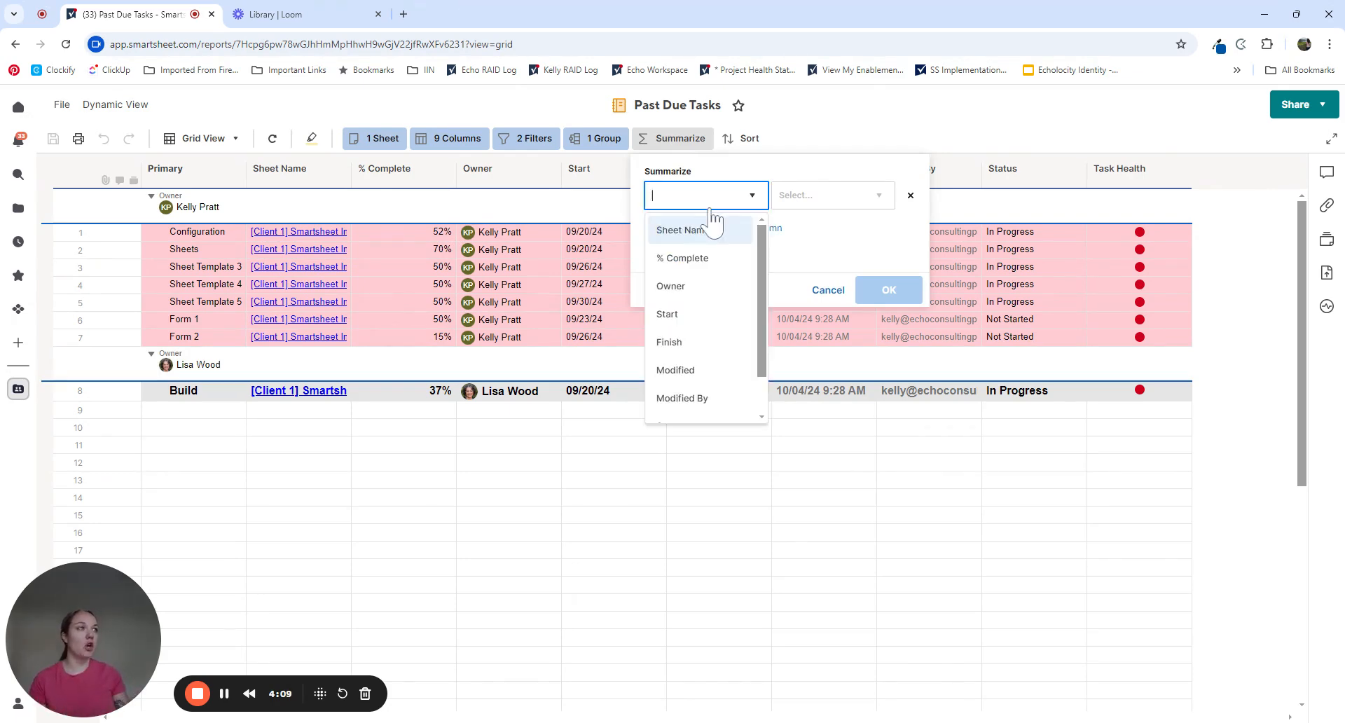
click(688, 284)
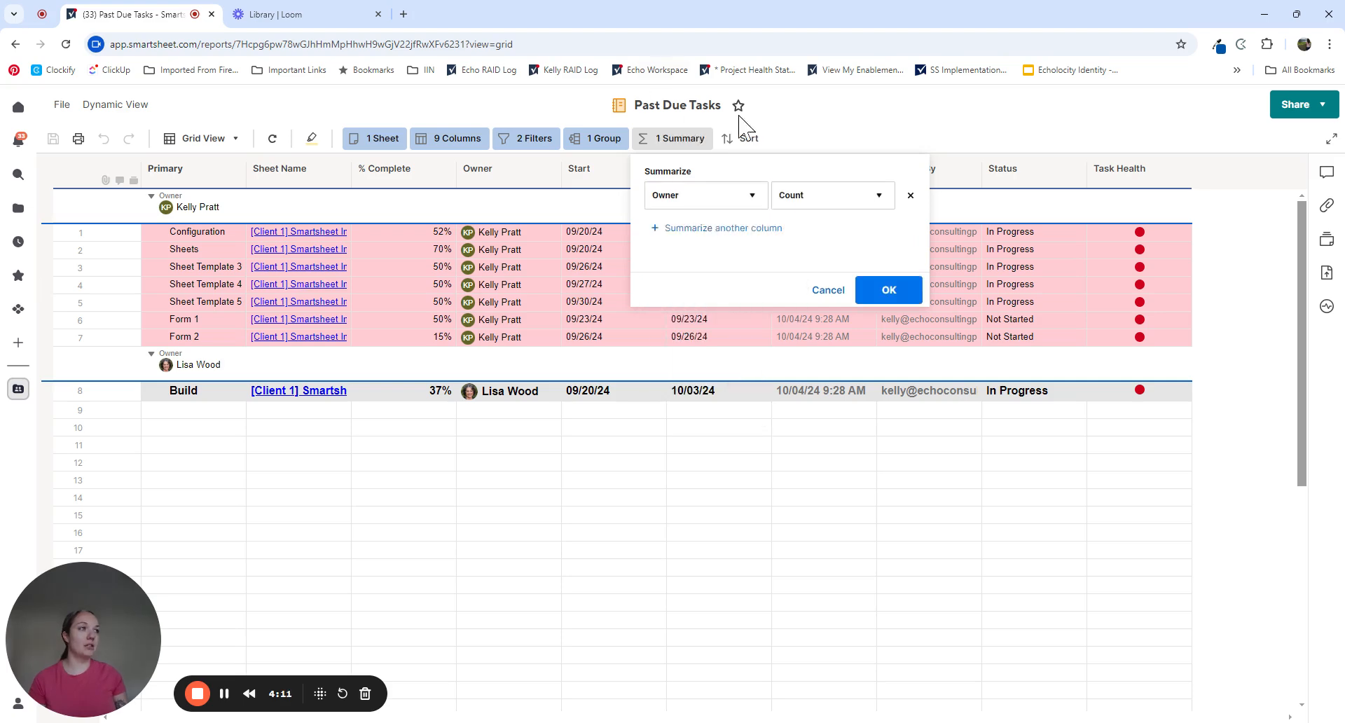
click(855, 199)
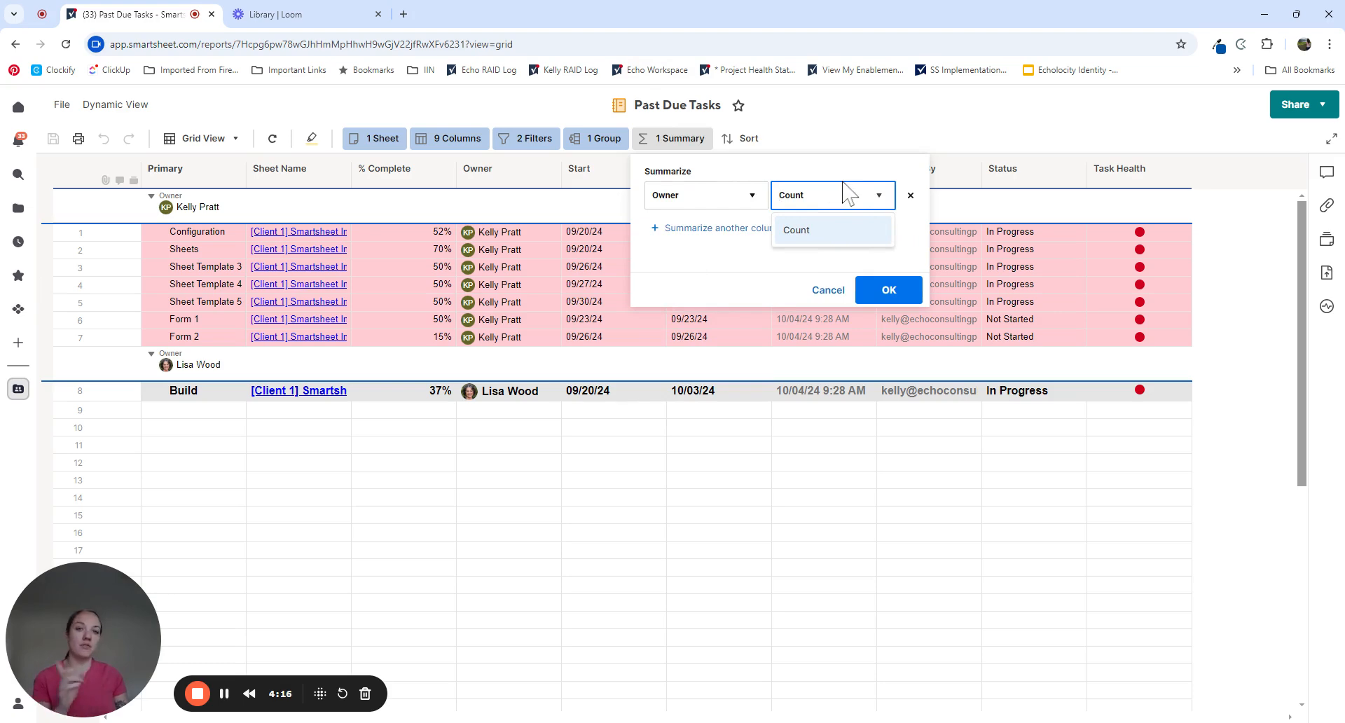
click(824, 234)
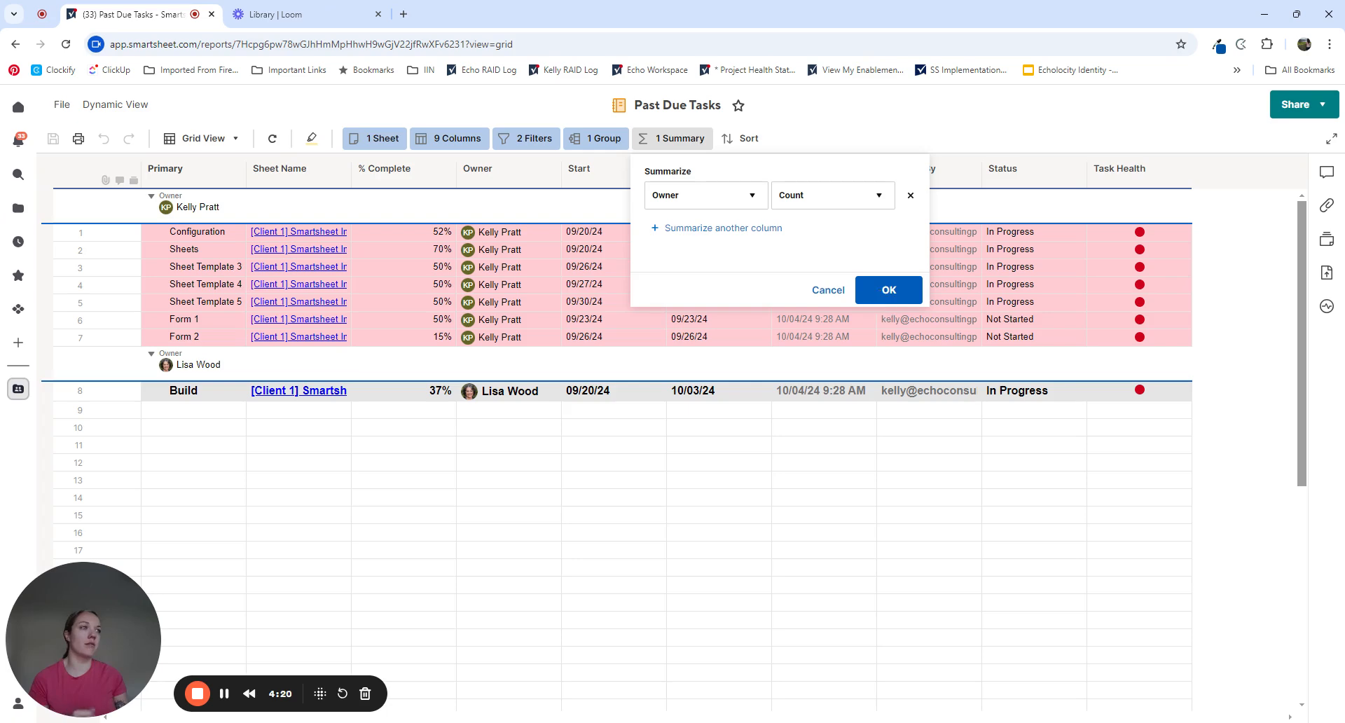
click(885, 294)
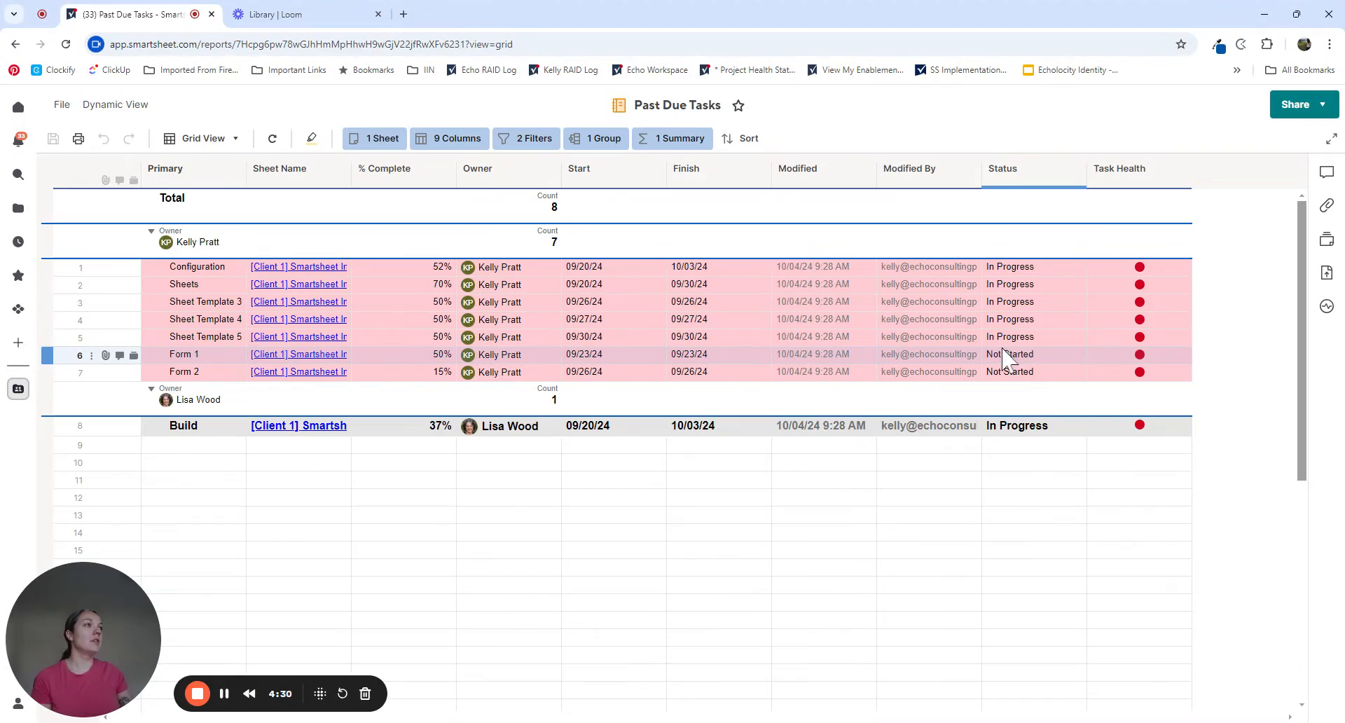
Sort the report by the Finish date from oldest to newest
click(751, 140)
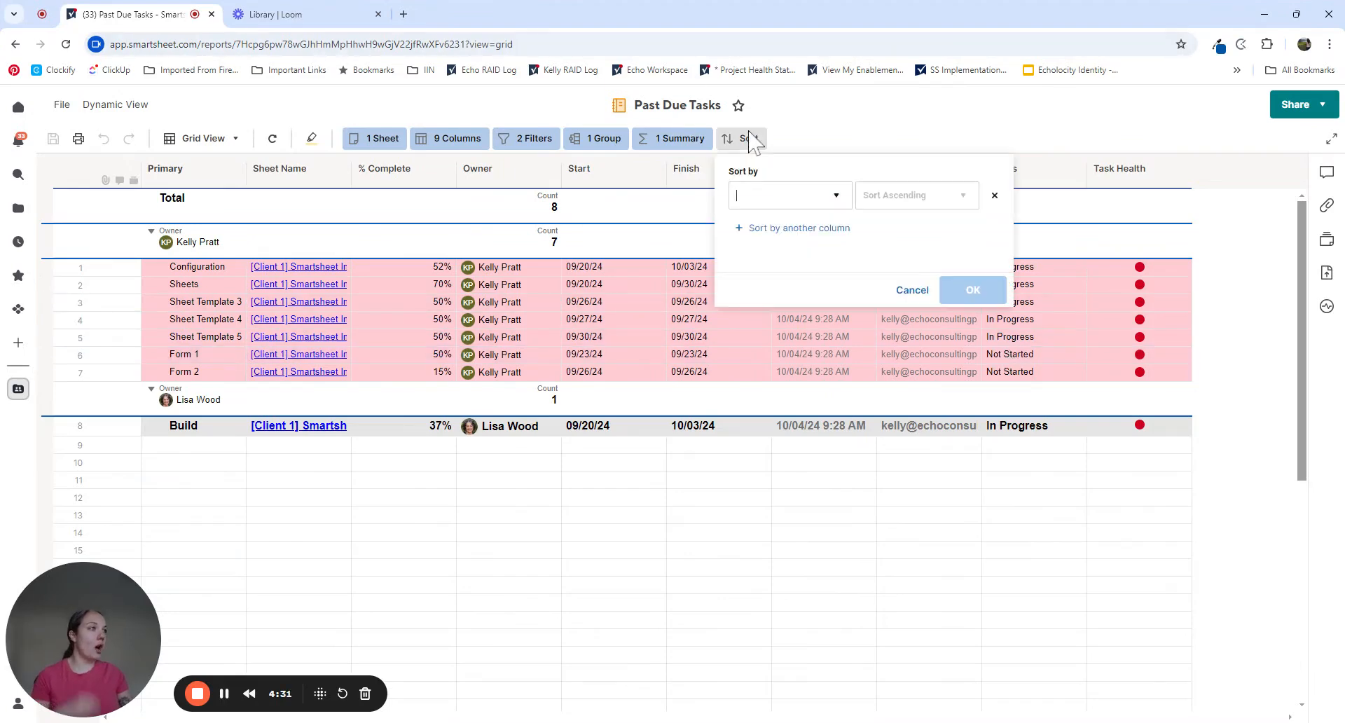
click(796, 203)
click(784, 342)
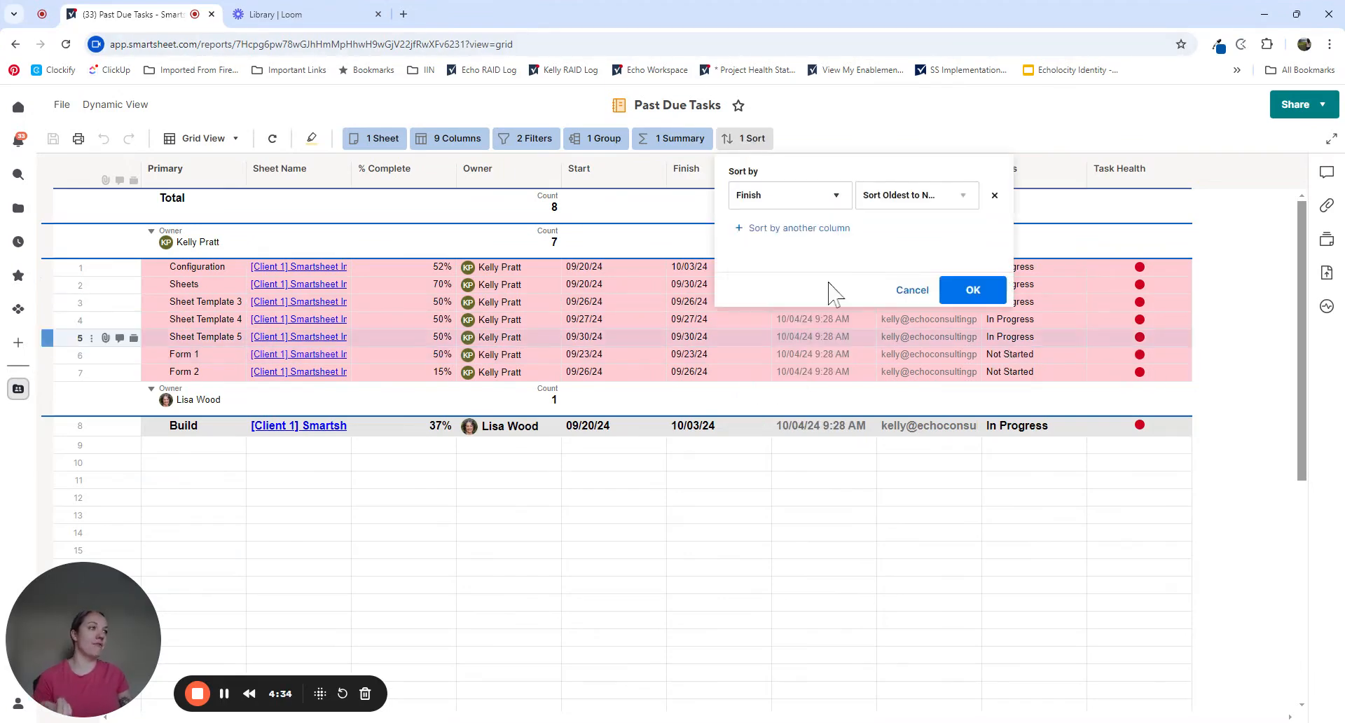
click(974, 291)
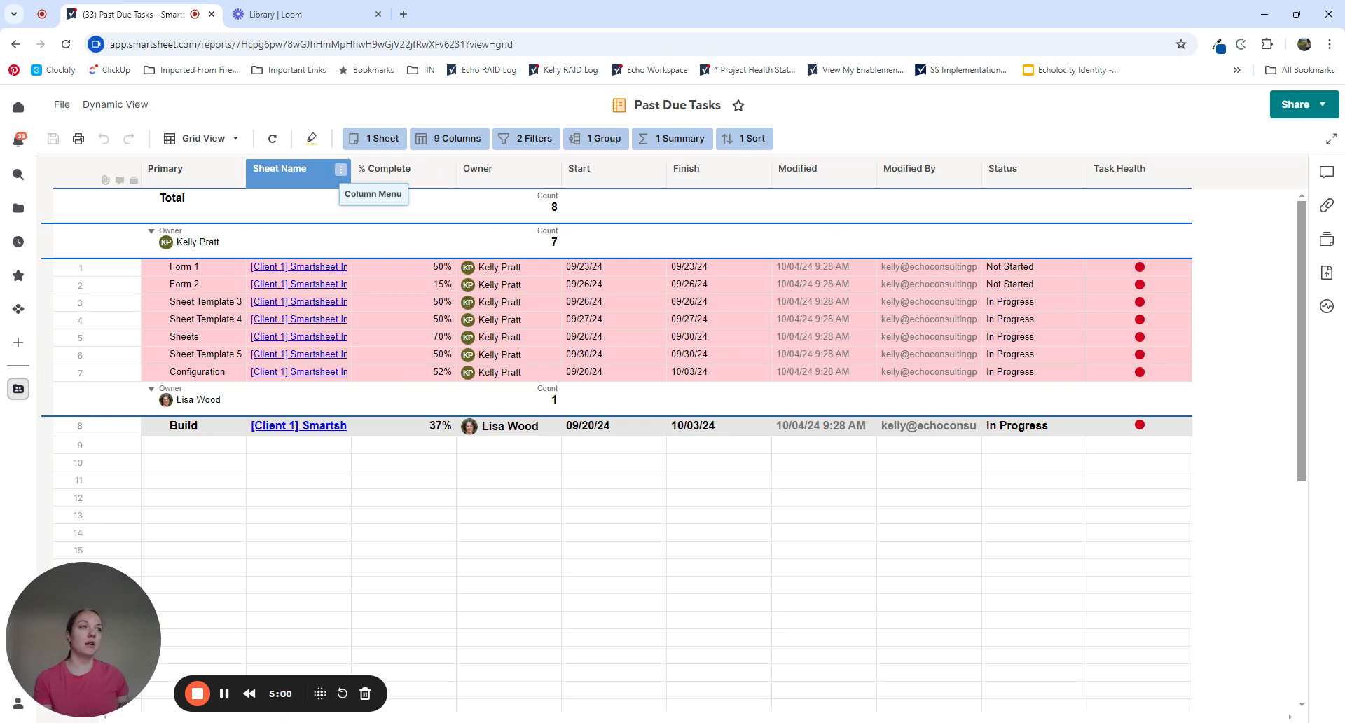
Remove the Sheet Name column from the report and widen the Primary column
click(341, 169)
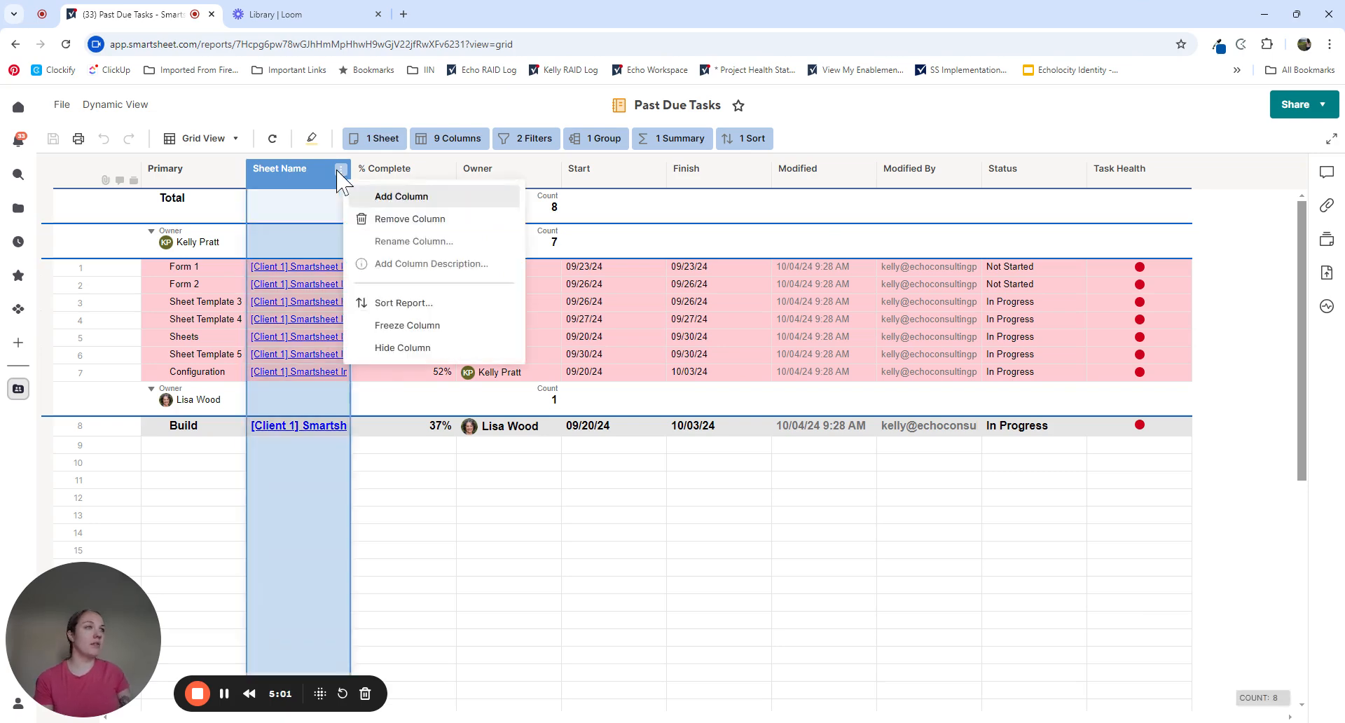
click(395, 220)
drag(246, 175, 394, 185)
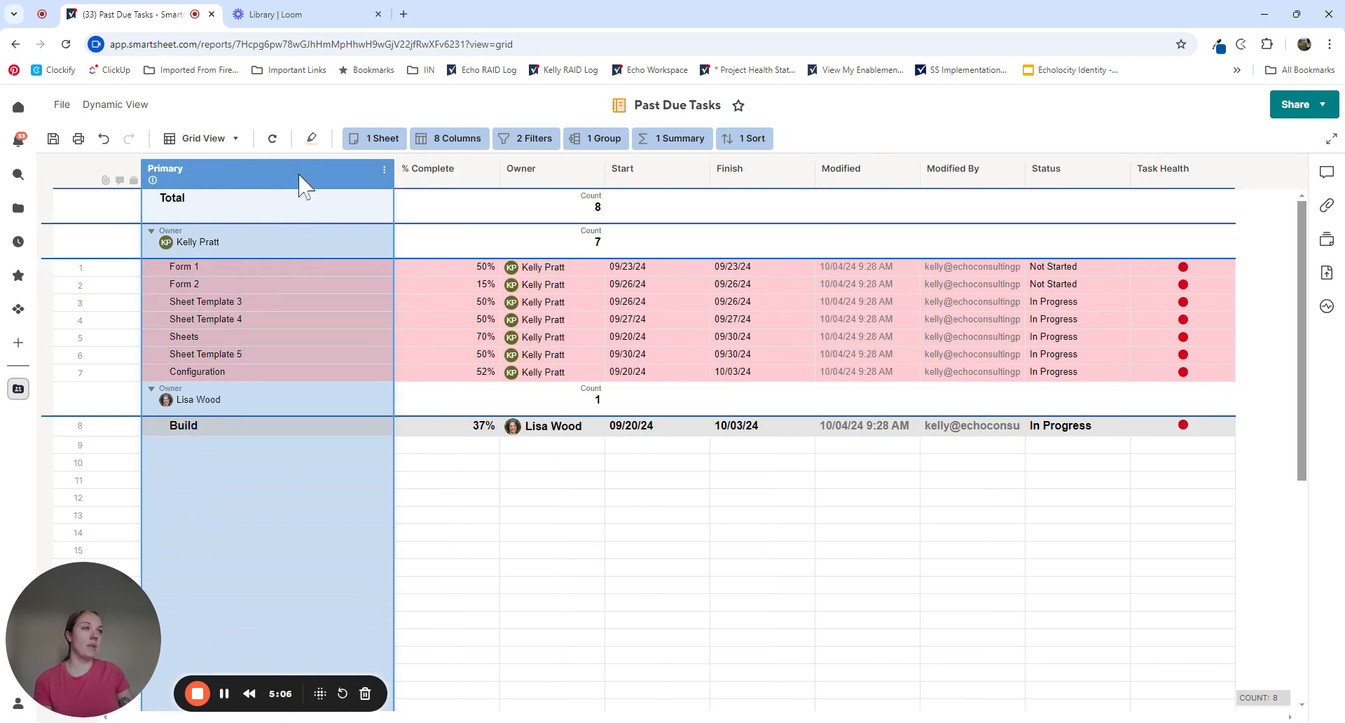
Rename the Primary column as Task Name
double_click(220, 178)
text(De)
key(BackSpace)
key(BackSpace)
text(Task Name)
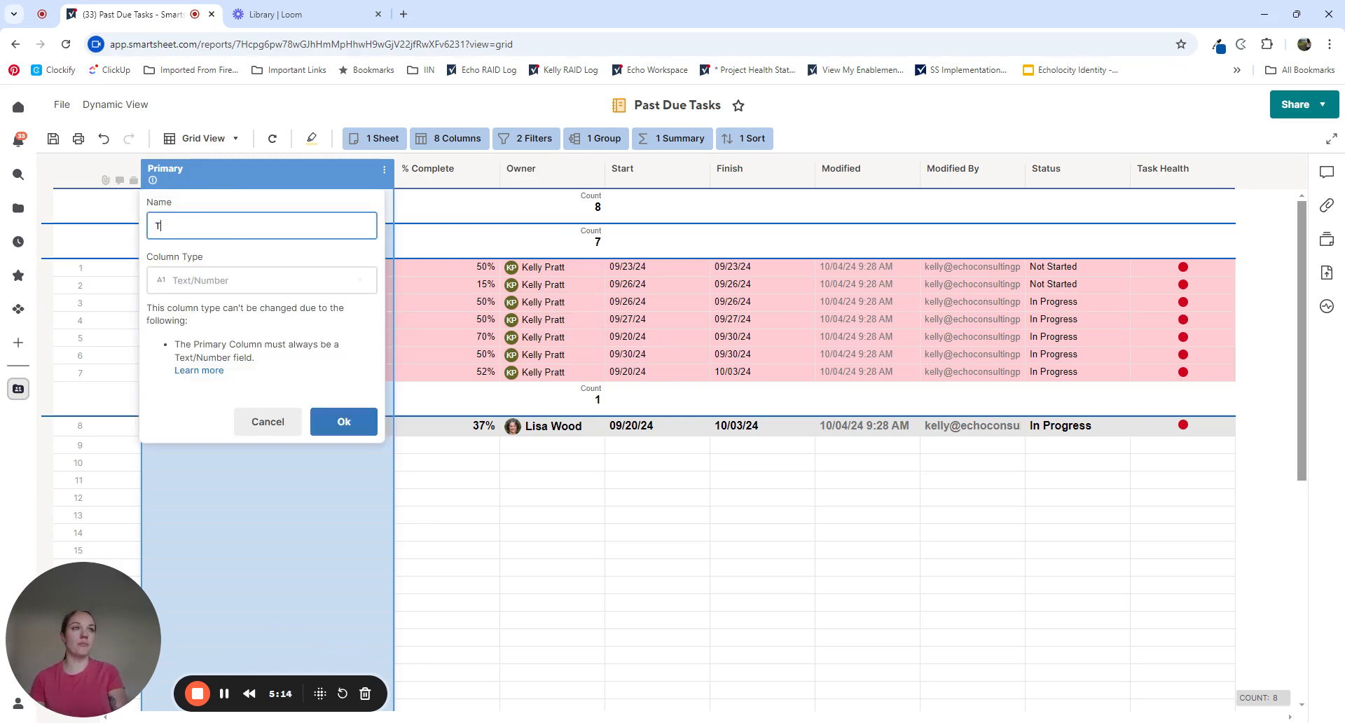
click(348, 422)
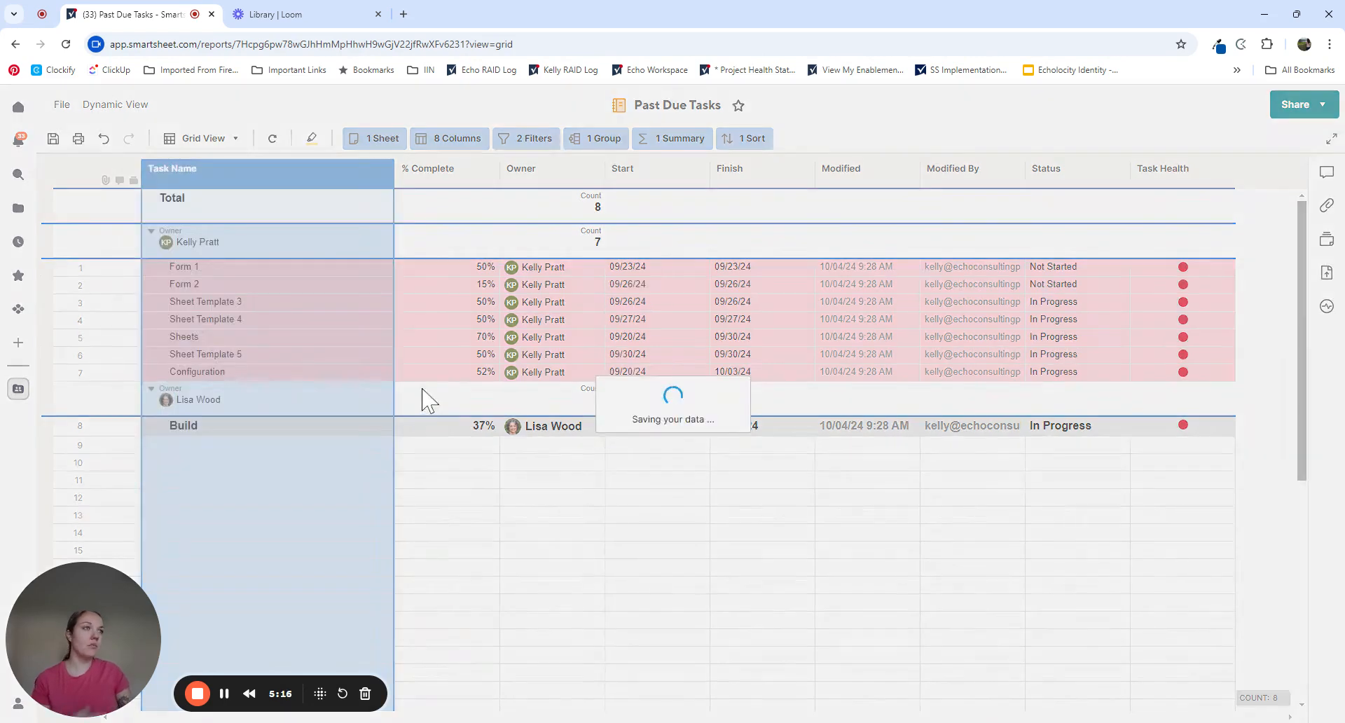
Move the Start and Finish columns directly after Task Name, ahead of % Complete, and narrow them
drag(673, 172, 471, 189)
drag(735, 181, 562, 176)
click(456, 183)
shift+click(569, 180)
click(533, 169)
Move the Modified and Modified By columns after Task Health, narrow the Task Health column and save the report
drag(733, 183, 1177, 196)
shift+click(801, 171)
drag(801, 173, 1035, 196)
drag(879, 180, 841, 198)
click(714, 538)
click(53, 138)
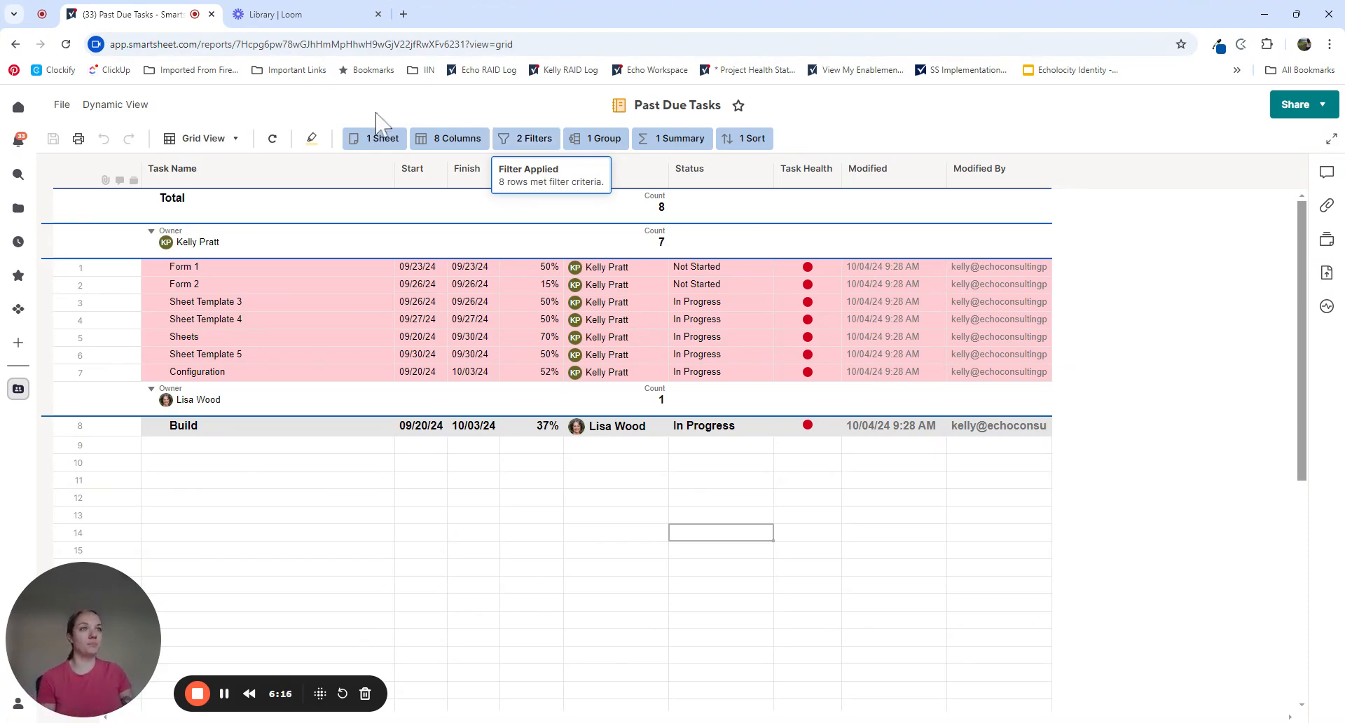
View the Due in the Next 2 Weeks report from the Client 1 folder and its file options, and return to the folder
click(17, 44)
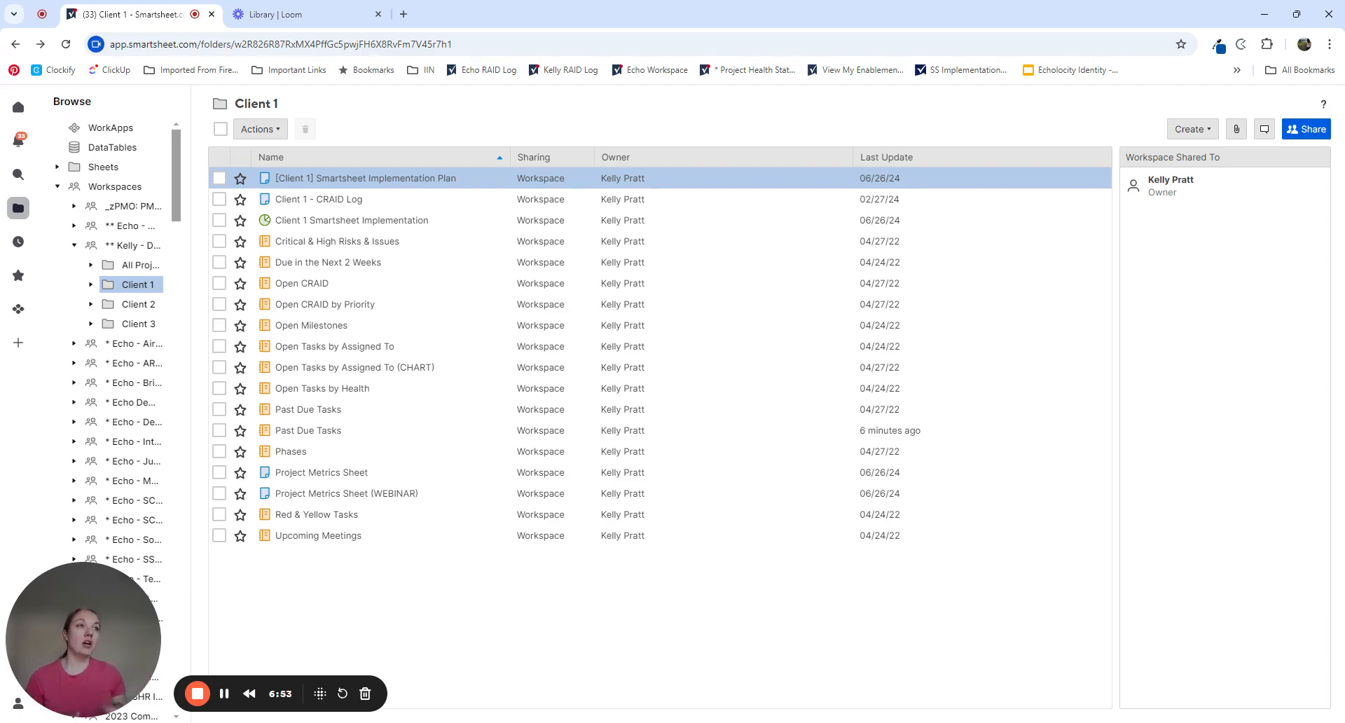
click(360, 264)
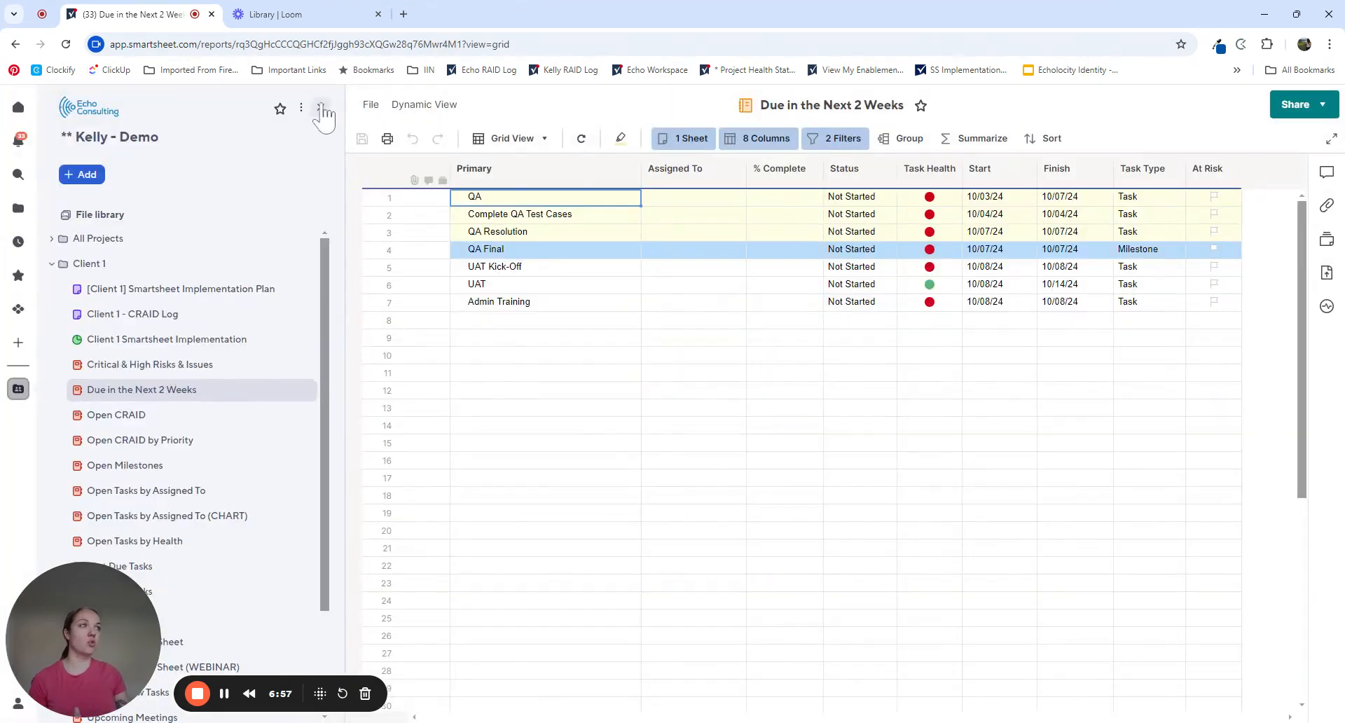
click(321, 108)
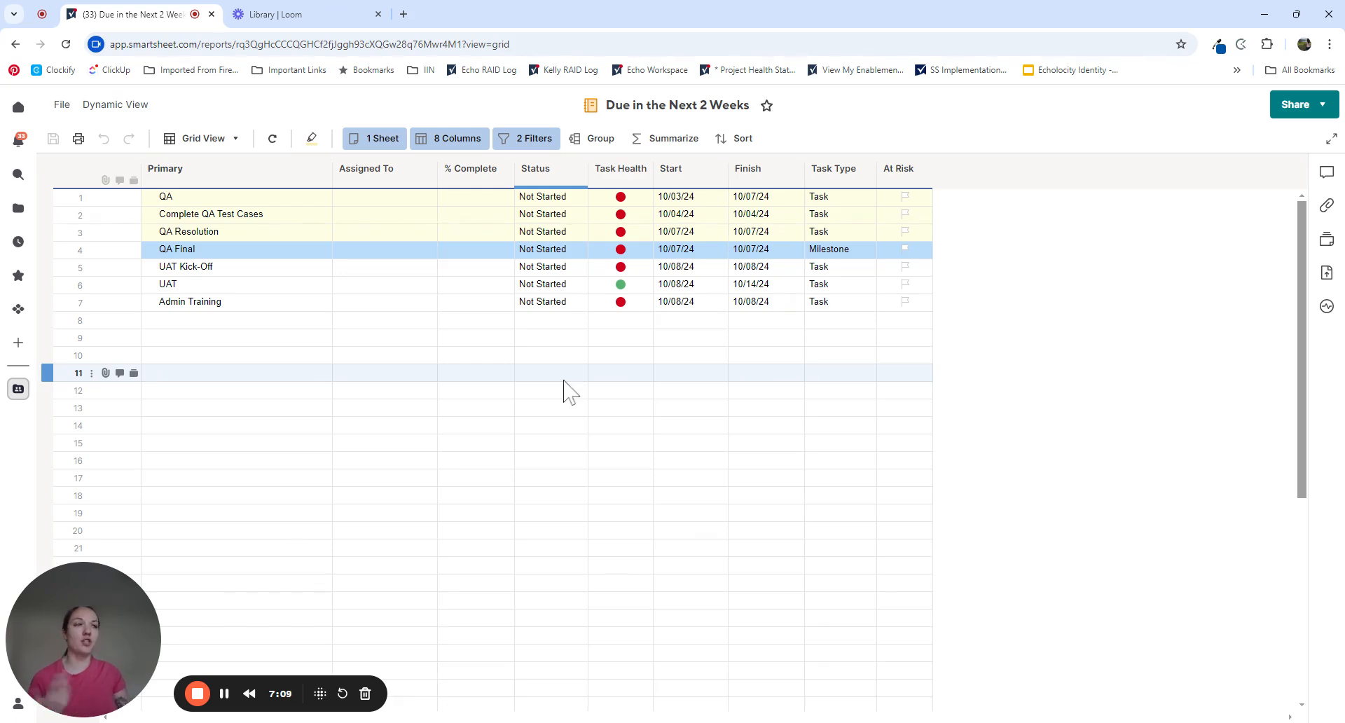
click(61, 105)
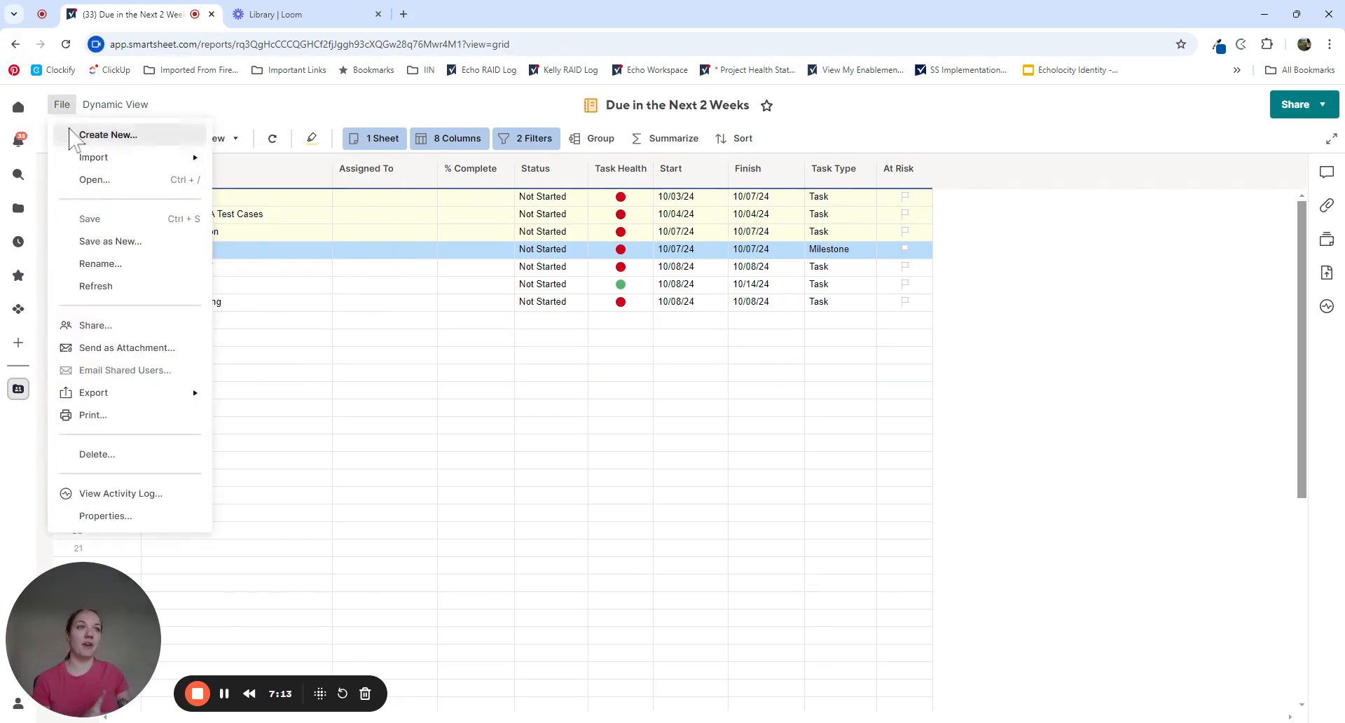
click(15, 44)
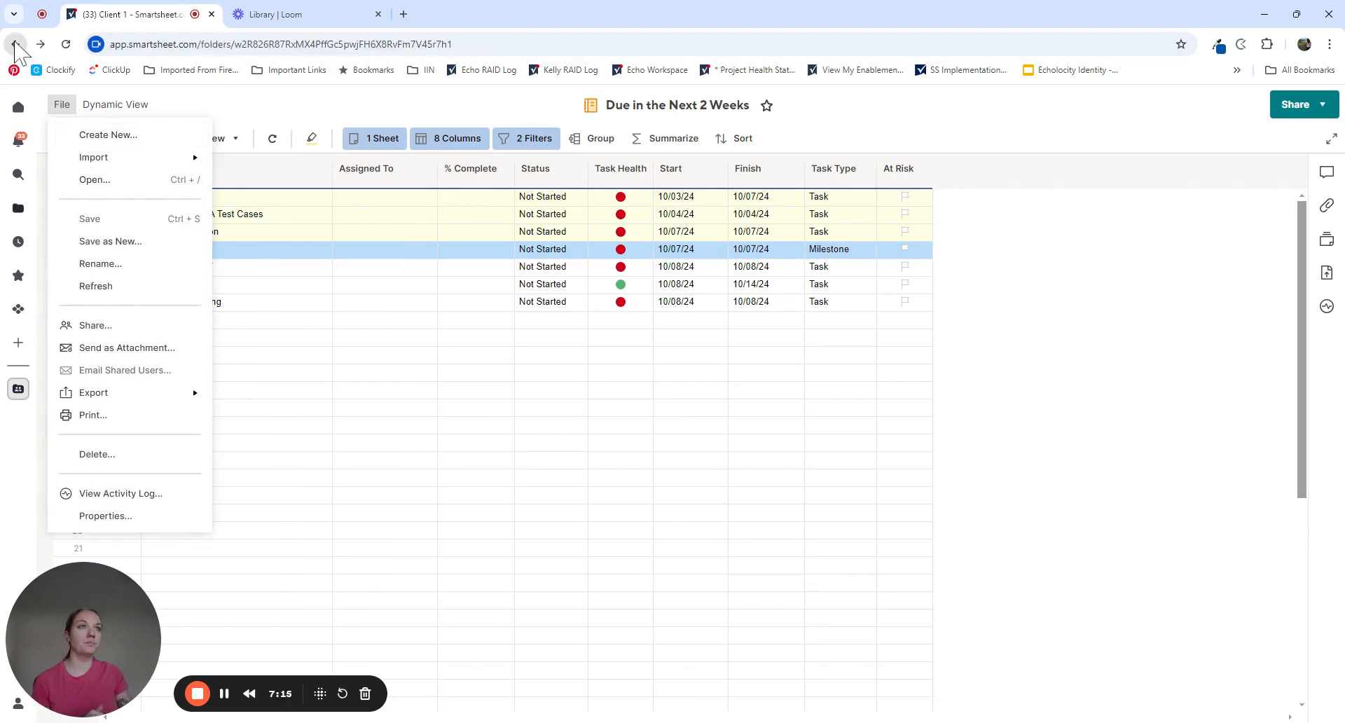
Save the Due in the Next 2 Weeks report as a new report named Past Due Tasks in Client 1 and open the copy
right_click(307, 269)
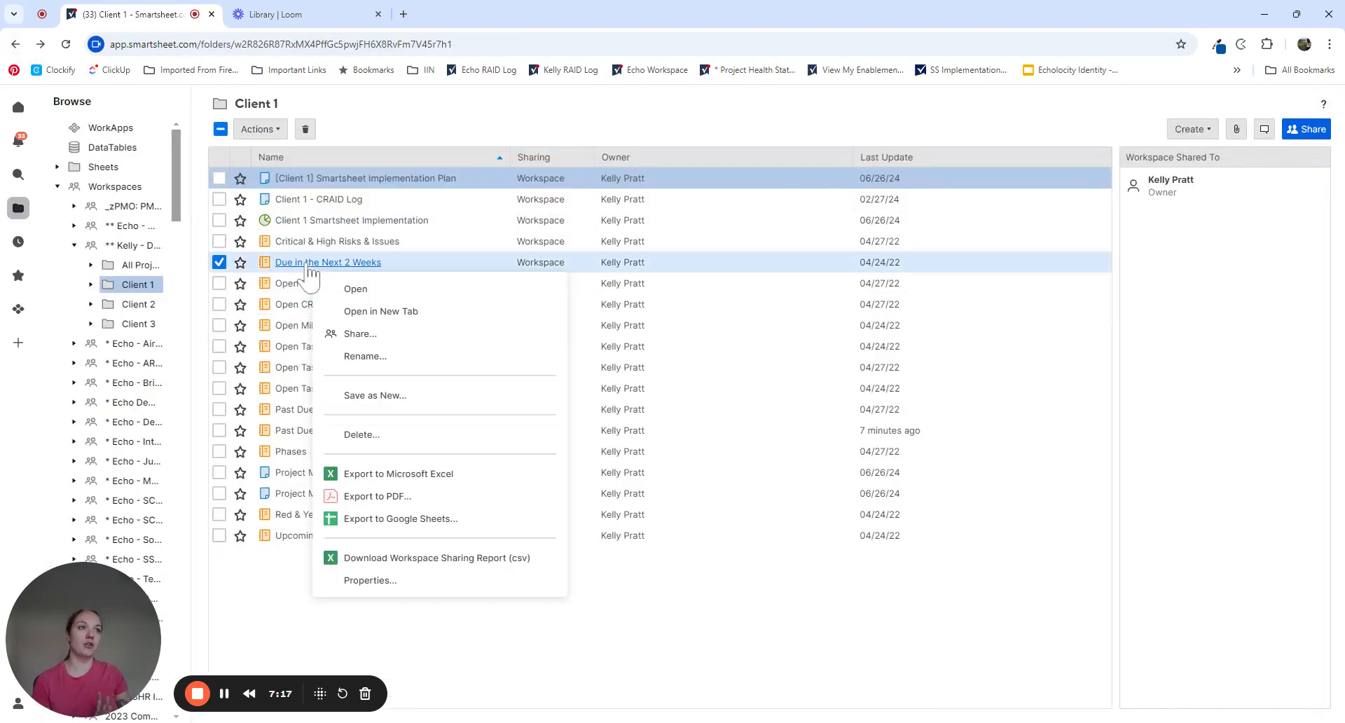
click(384, 398)
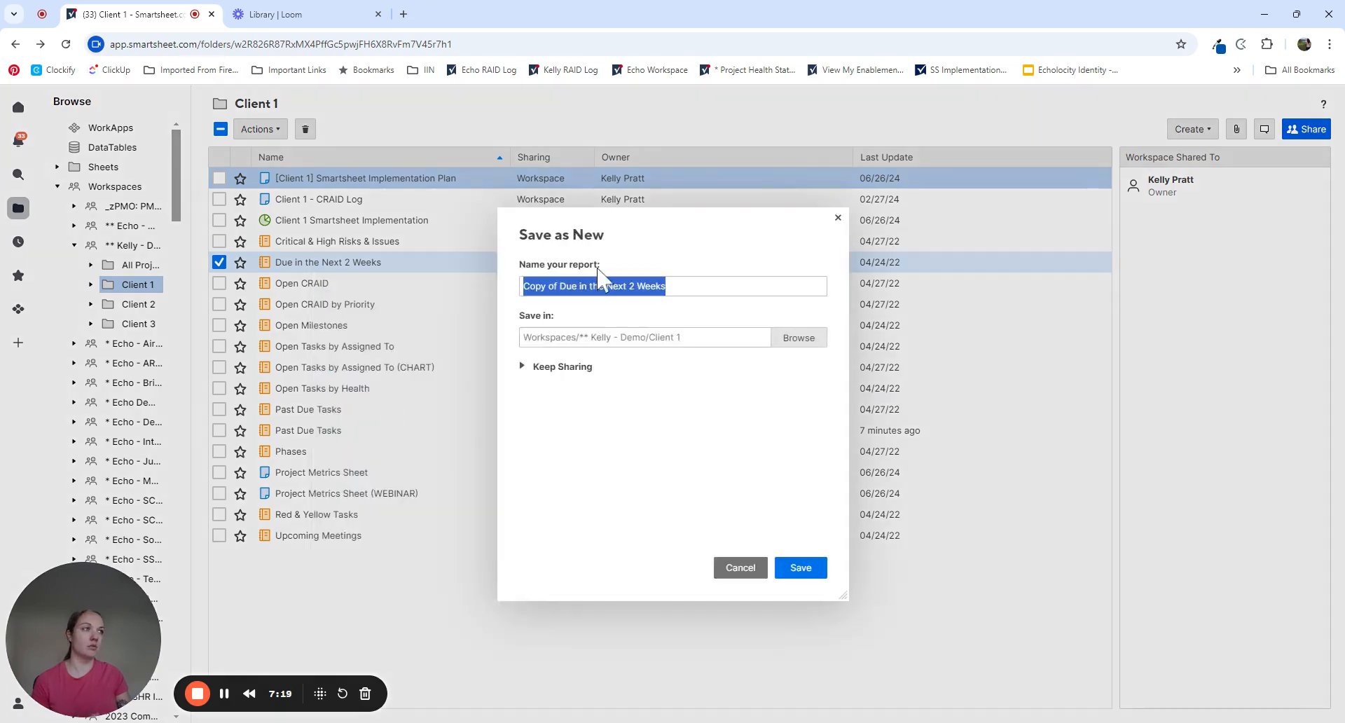
text(Past Due Tasks)
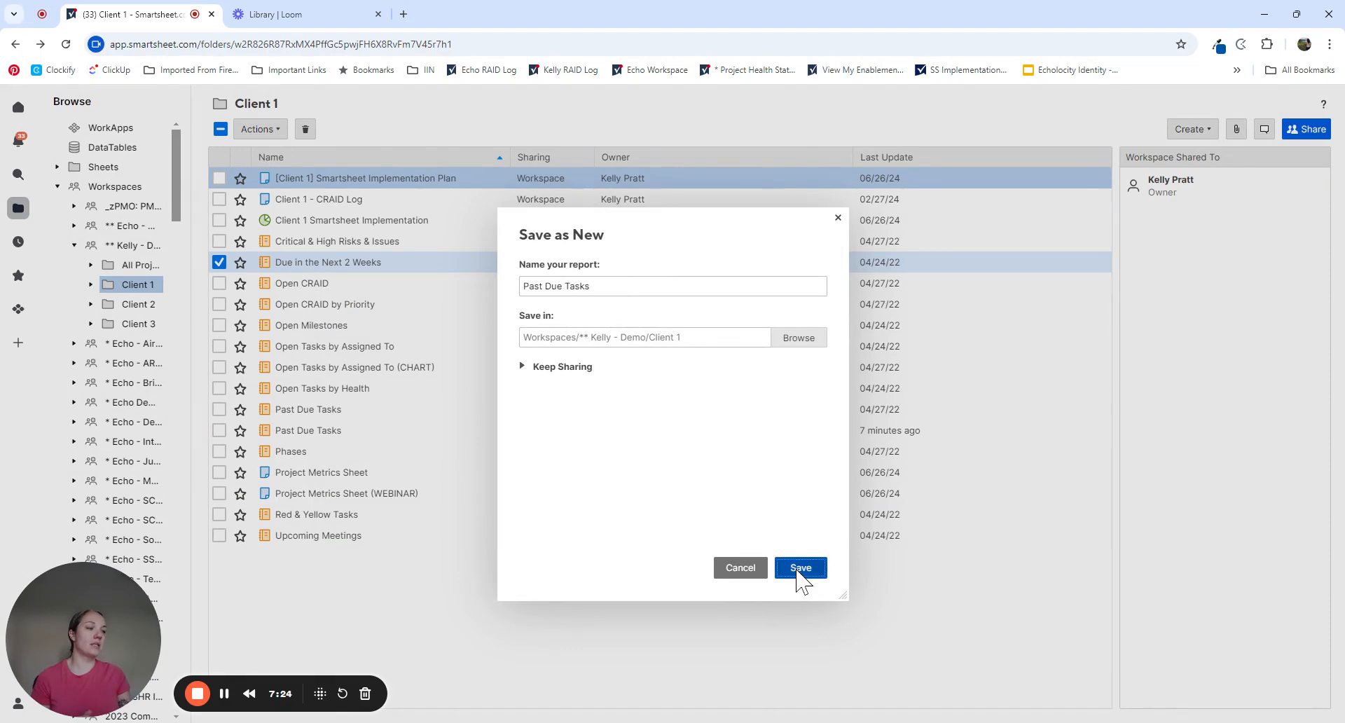
click(798, 571)
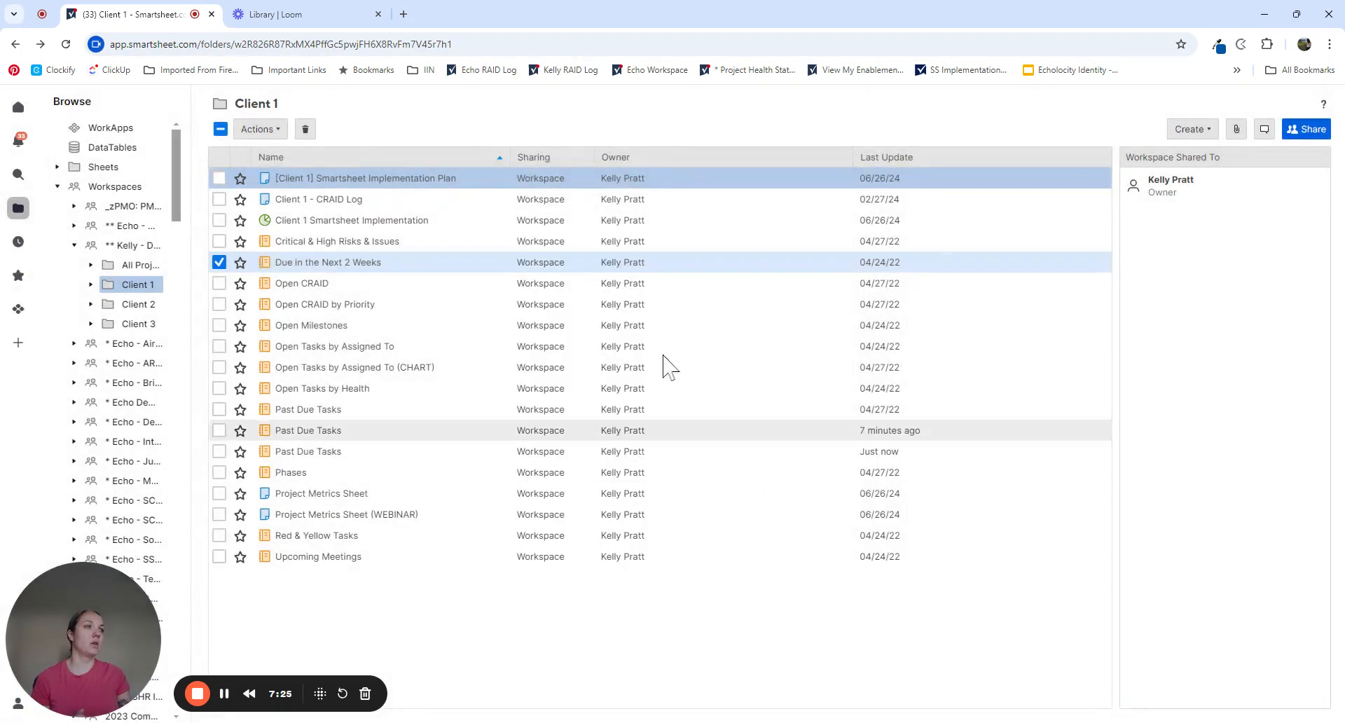
click(323, 454)
click(322, 107)
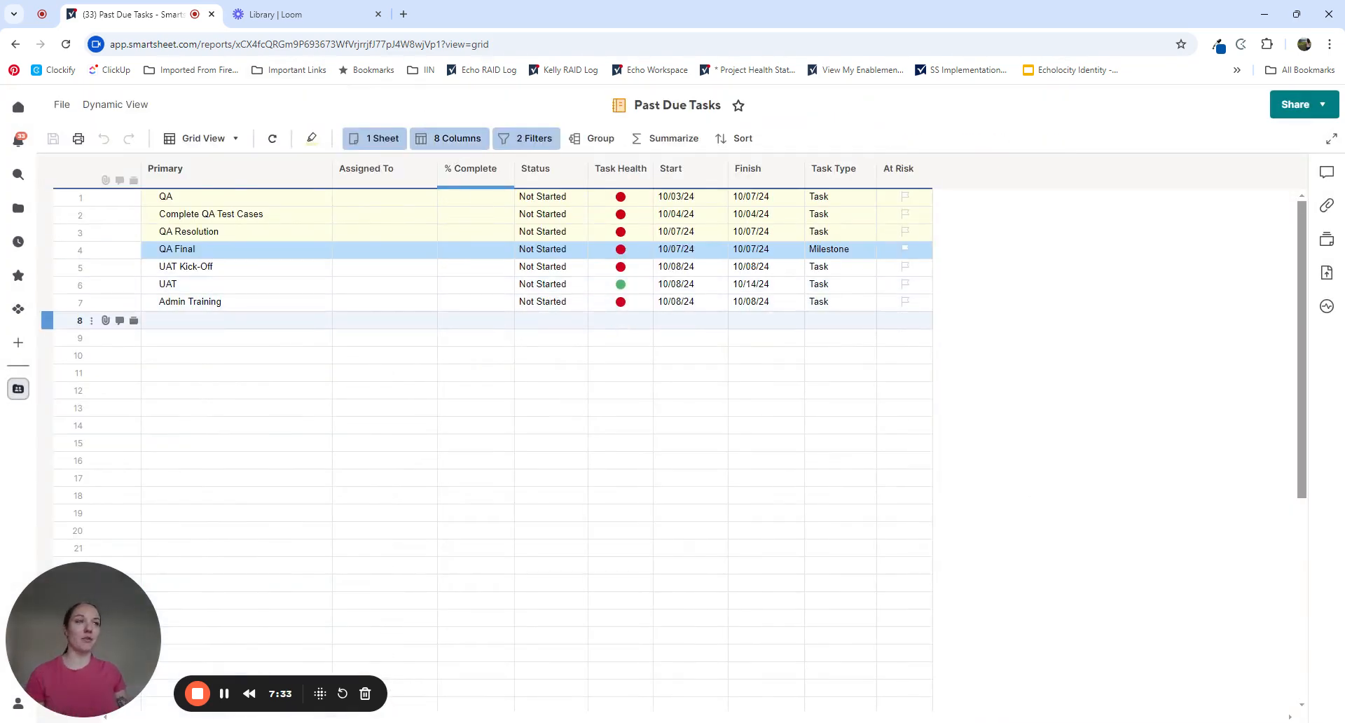
Change the report's Finish date filter condition to "is in the past" and apply the filters
click(536, 140)
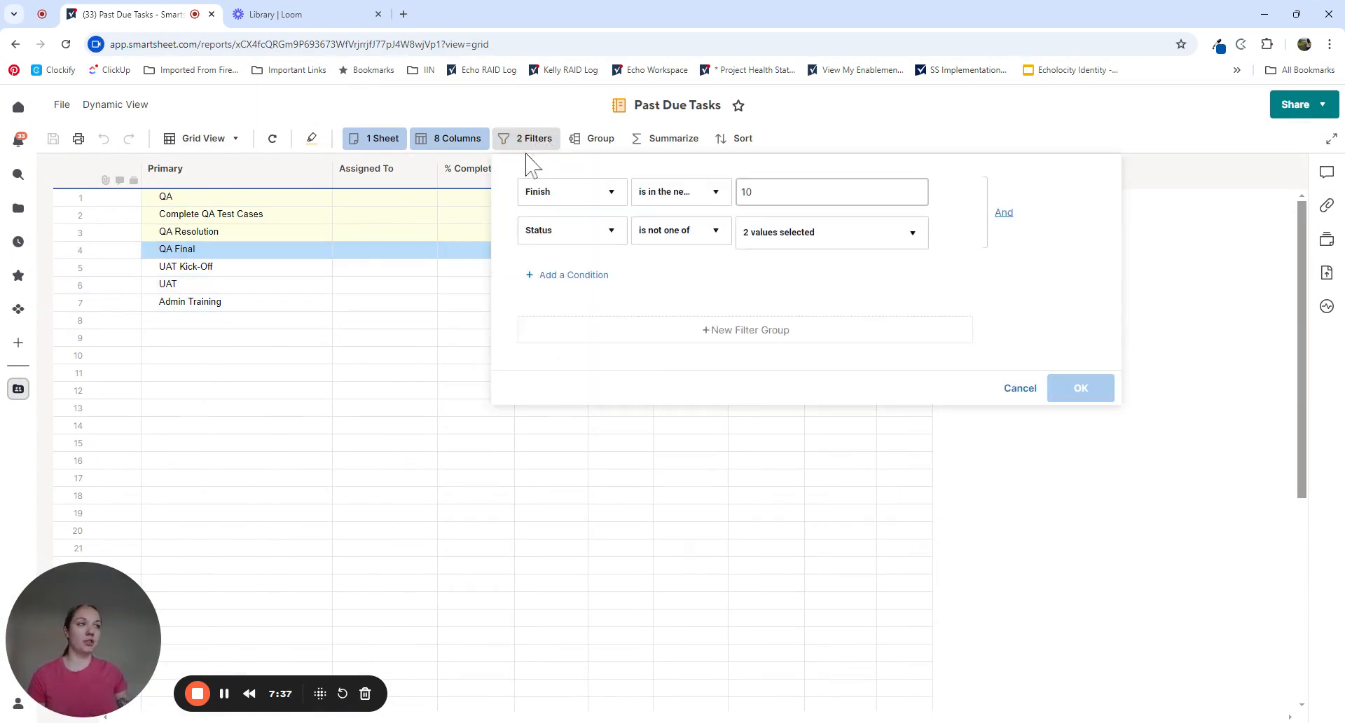
click(695, 203)
scroll(679, 316, down, 5)
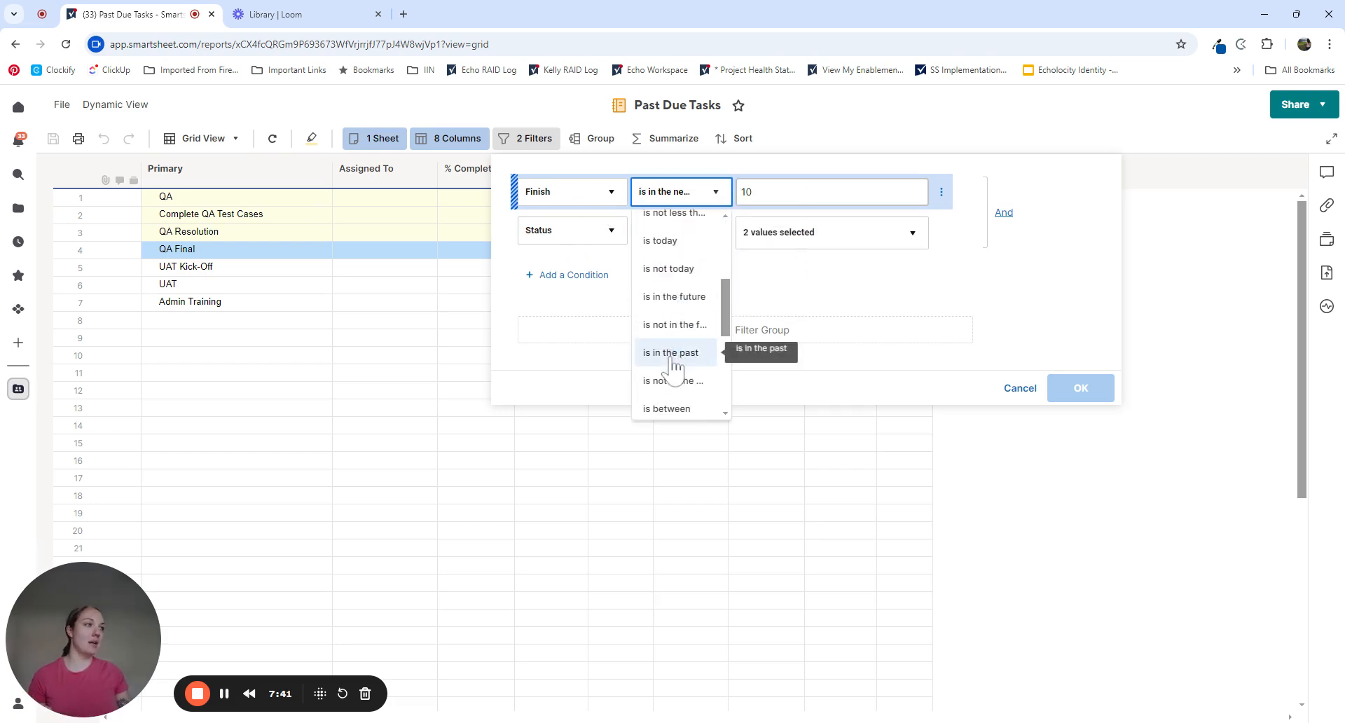
click(675, 354)
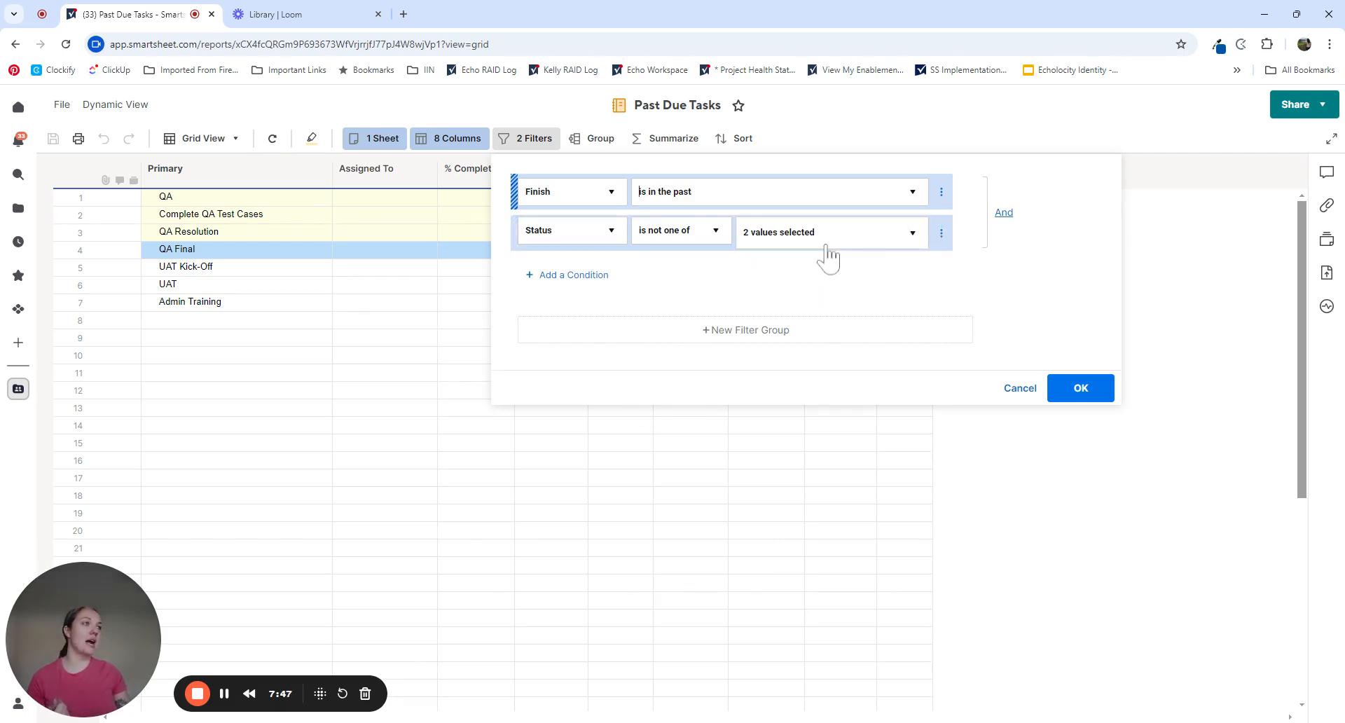
click(852, 237)
click(1062, 324)
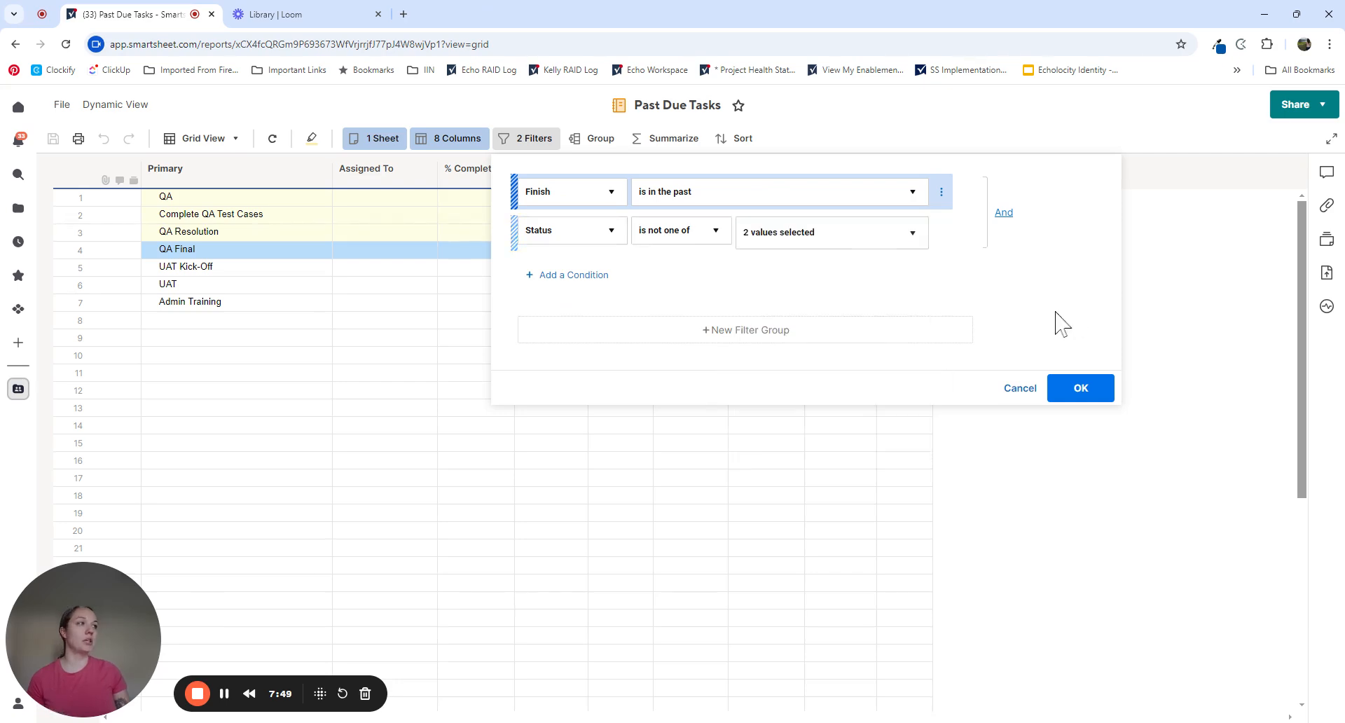
click(1081, 389)
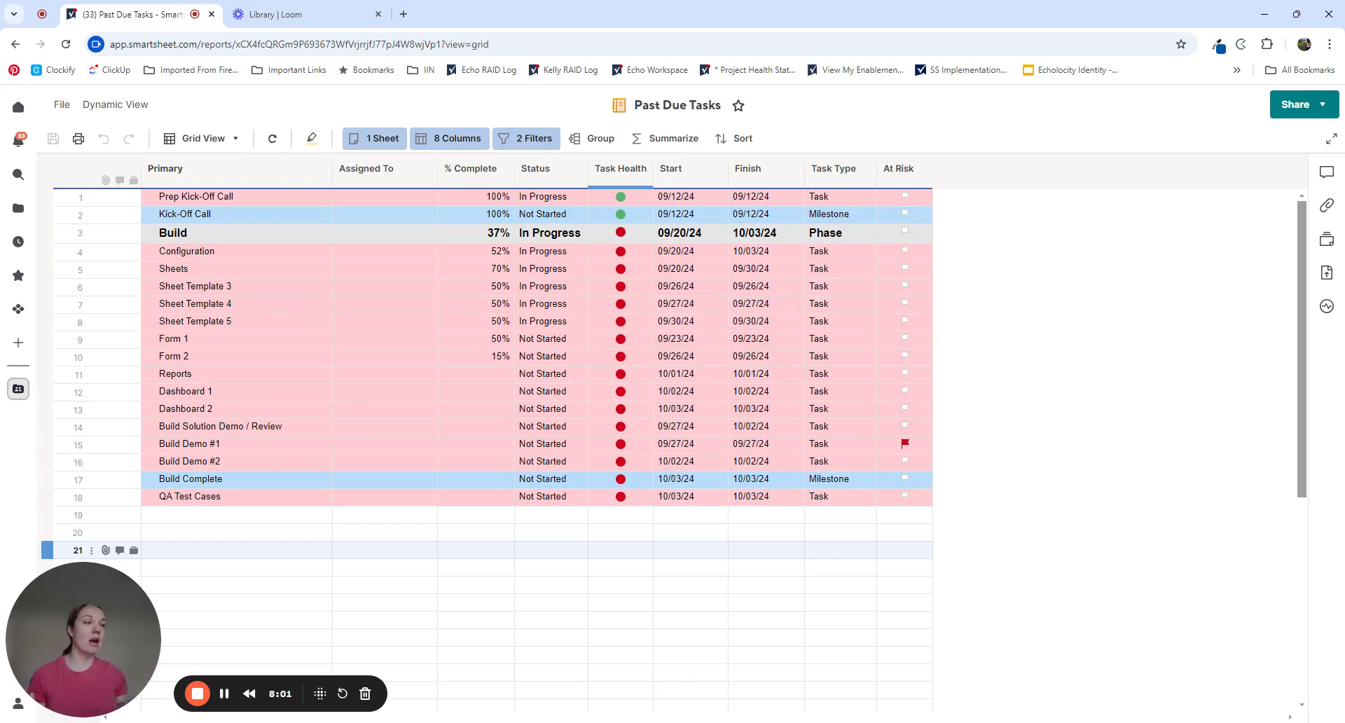
Add the Modified and Modified By columns to the Past Due Tasks report
click(452, 138)
scroll(504, 326, down, 5)
scroll(504, 350, up, 4)
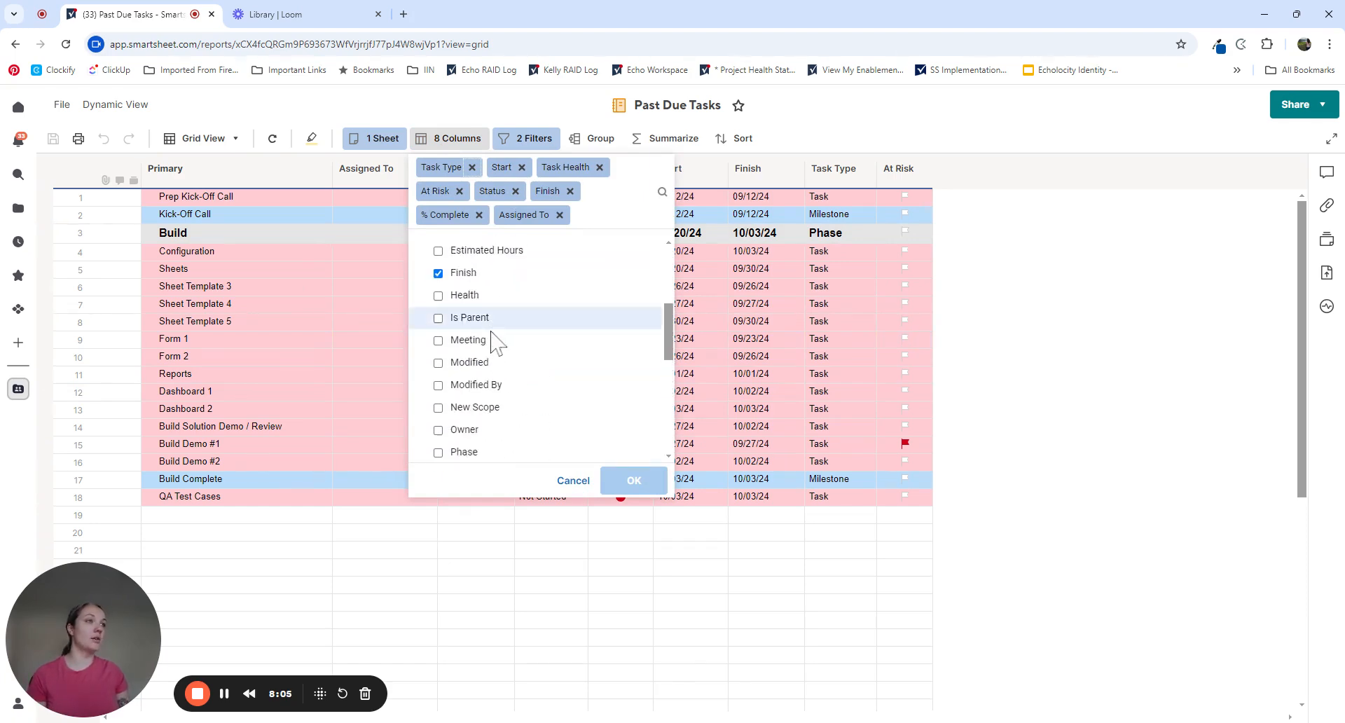
click(487, 362)
click(490, 385)
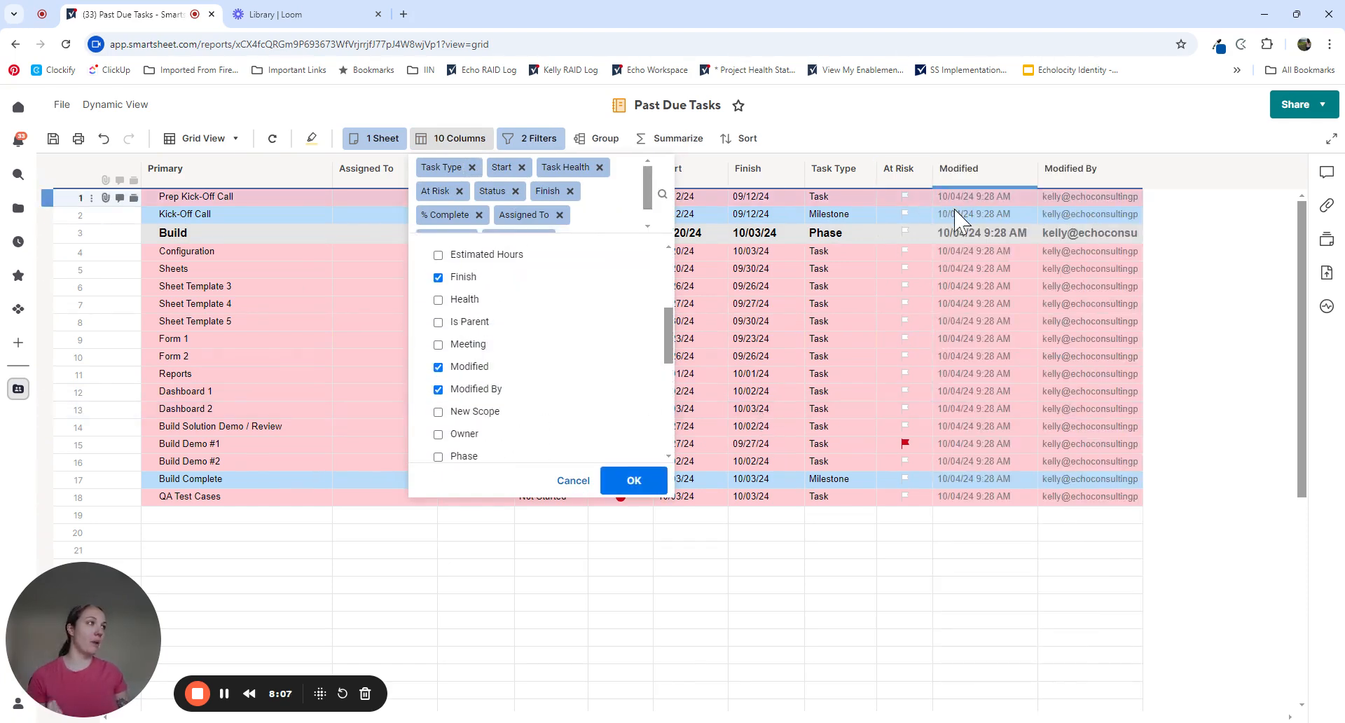
click(913, 578)
Group the Past Due Tasks report by Owner
click(599, 138)
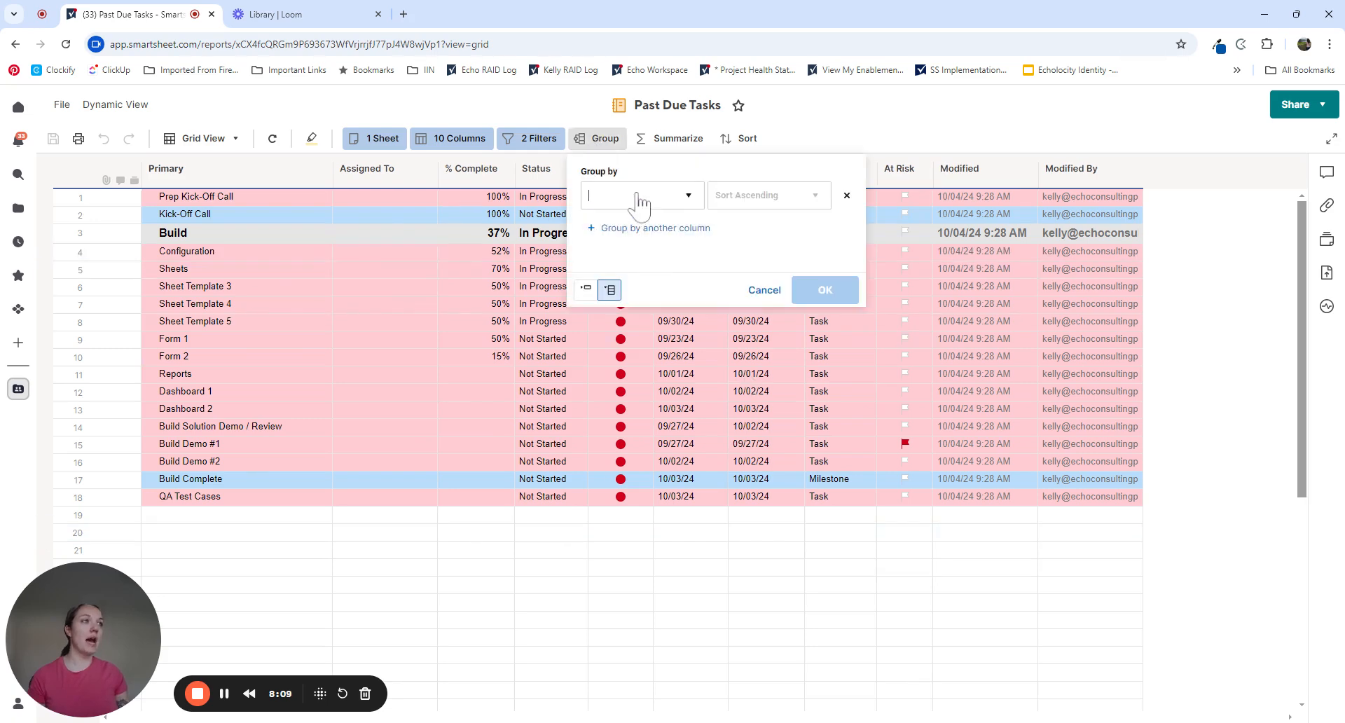
click(637, 196)
text(owner)
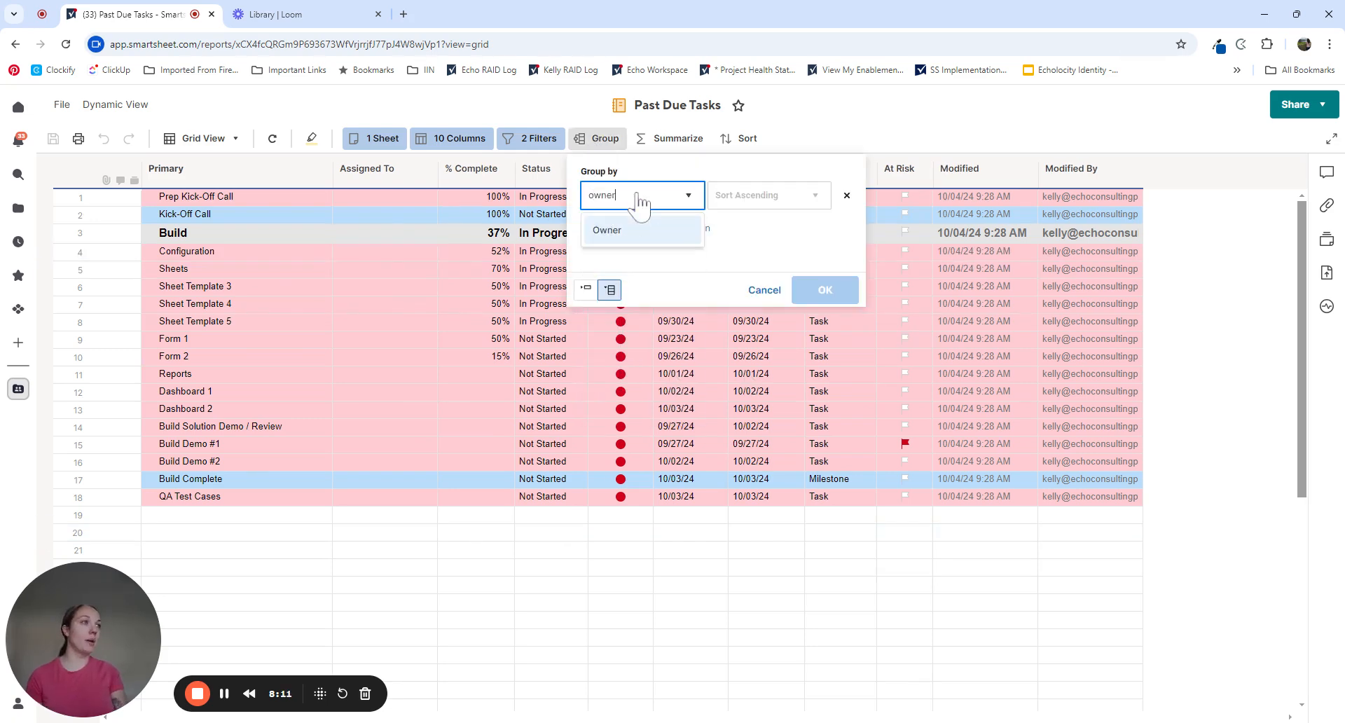
click(631, 231)
click(813, 290)
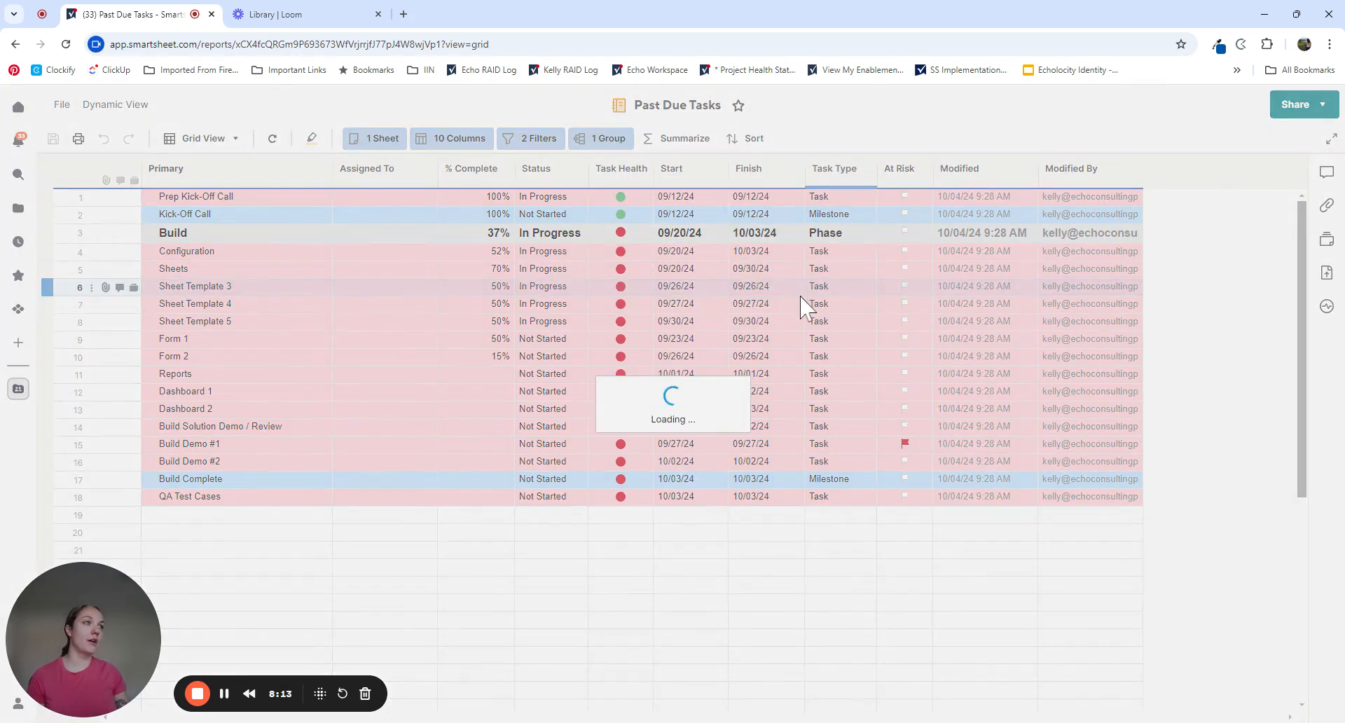